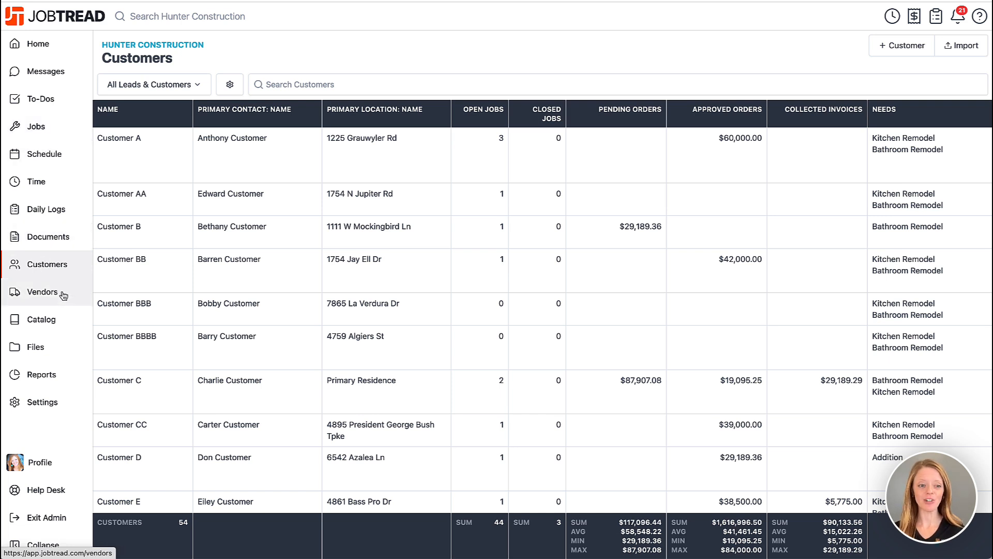
- Examine the customer list's columns and the list of available saved views
{"action": "scroll", "coordinate": [67, 316], "scroll_direction": "down", "scroll_amount": 1}
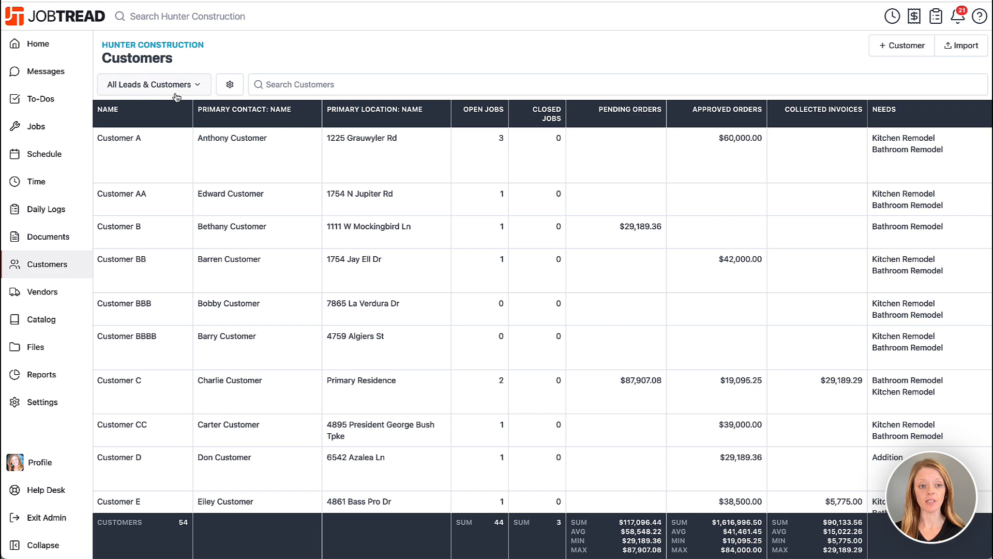
{"action": "scroll", "coordinate": [515, 157], "scroll_direction": "right", "scroll_amount": 5}
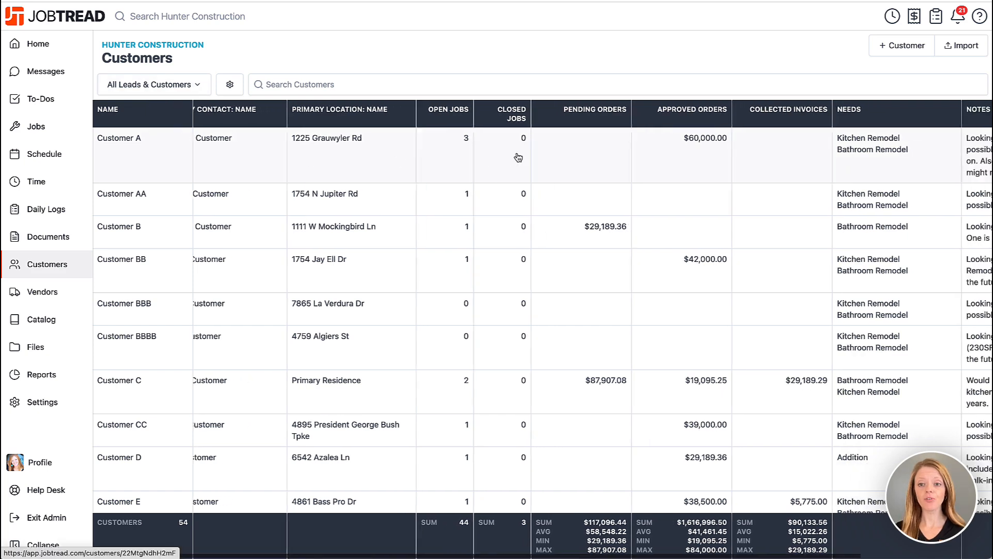
{"action": "scroll", "coordinate": [517, 157], "scroll_direction": "left", "scroll_amount": 5}
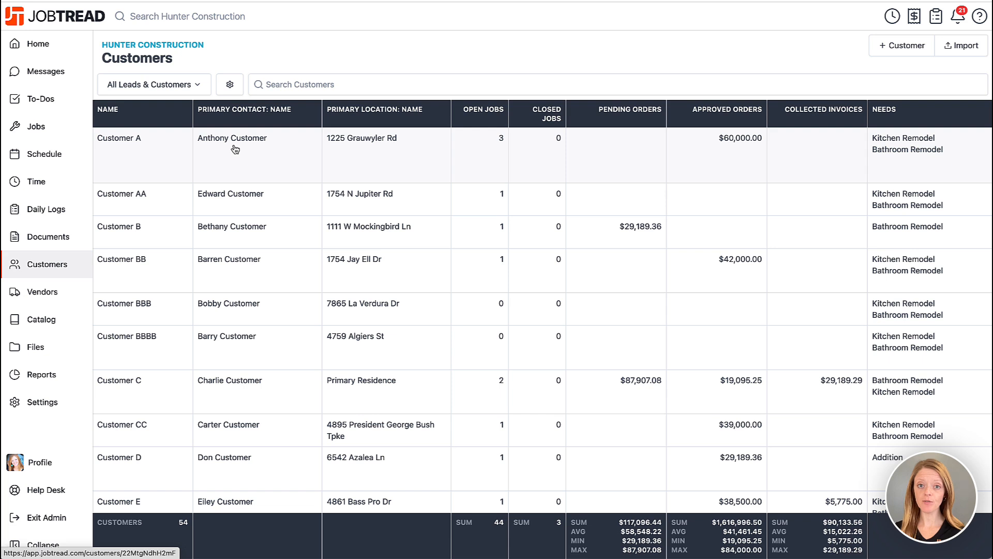
{"action": "left_click", "coordinate": [204, 88]}
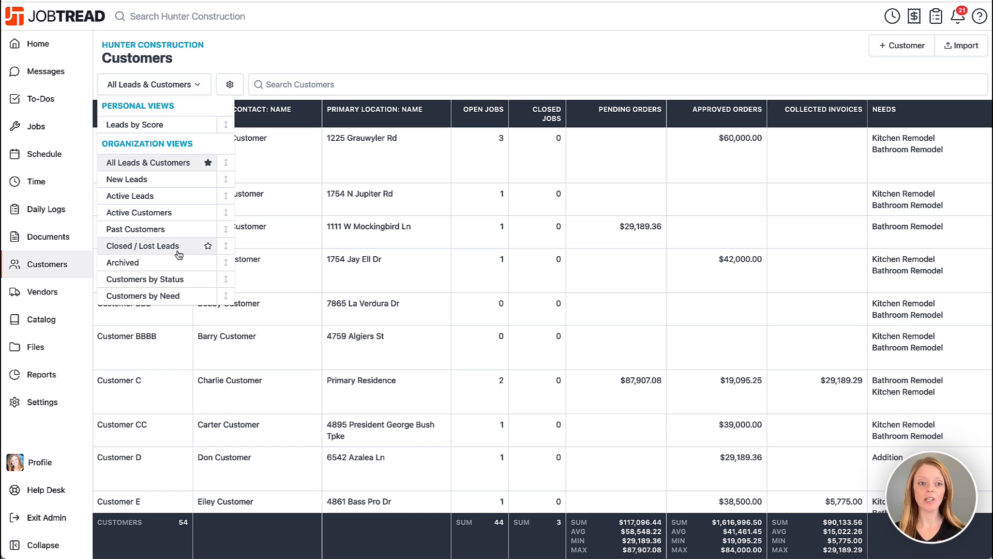
{"action": "left_click", "coordinate": [245, 73]}
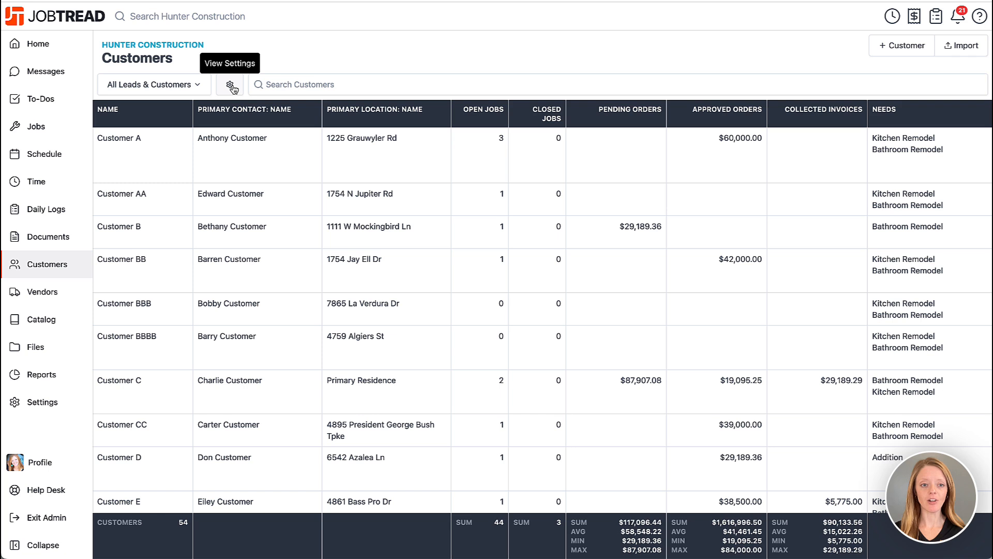
- Hide the Pending Orders, Approved Orders and Collected Invoices fields in the settings of the All Leads & Customers view
{"action": "left_click", "coordinate": [231, 86]}
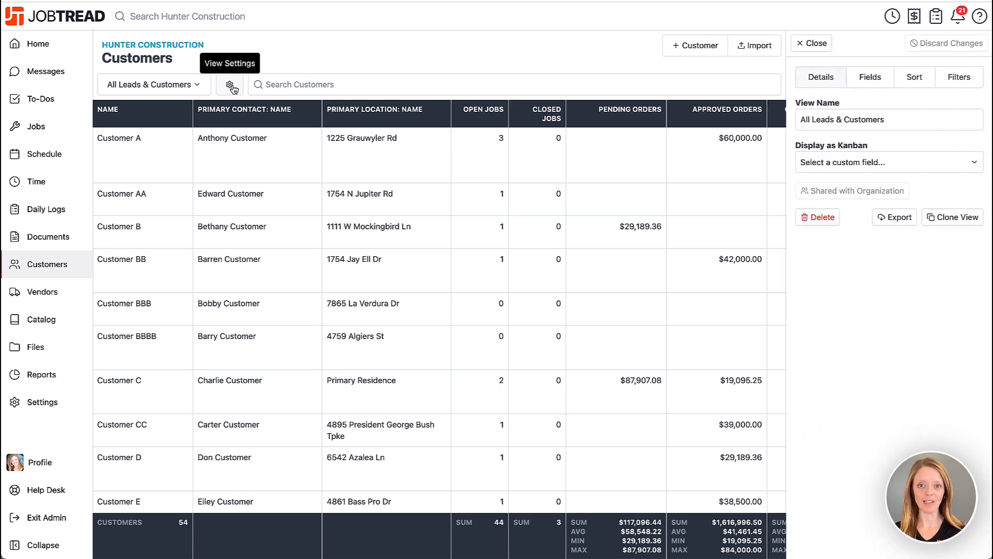
{"action": "left_click", "coordinate": [870, 78]}
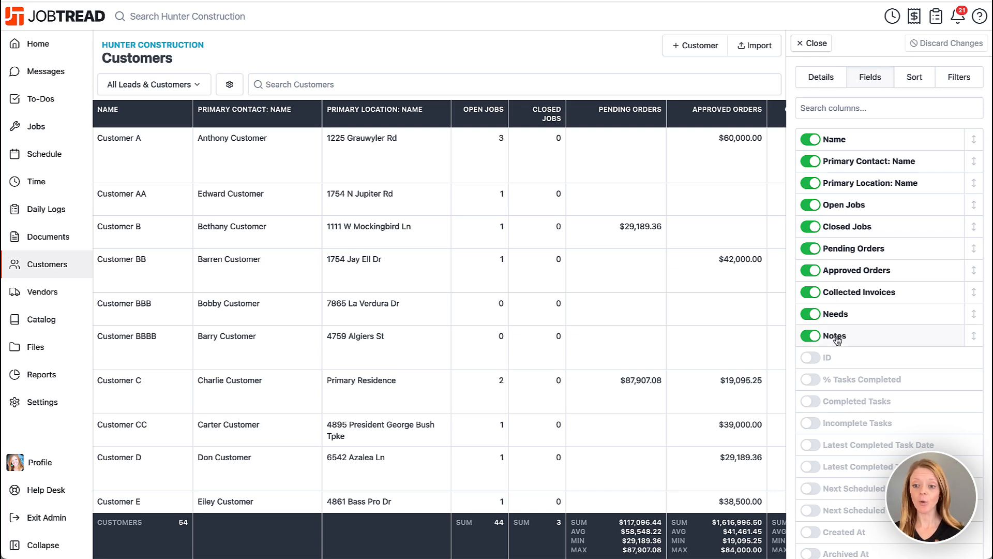
{"action": "left_click", "coordinate": [811, 251]}
{"action": "left_click", "coordinate": [811, 254]}
{"action": "left_click", "coordinate": [811, 249]}
- Show the Lead Score and Lead Source fields directly above Needs in the field order and apply the changes to the customer list
{"action": "scroll", "coordinate": [811, 253], "scroll_direction": "down", "scroll_amount": 6}
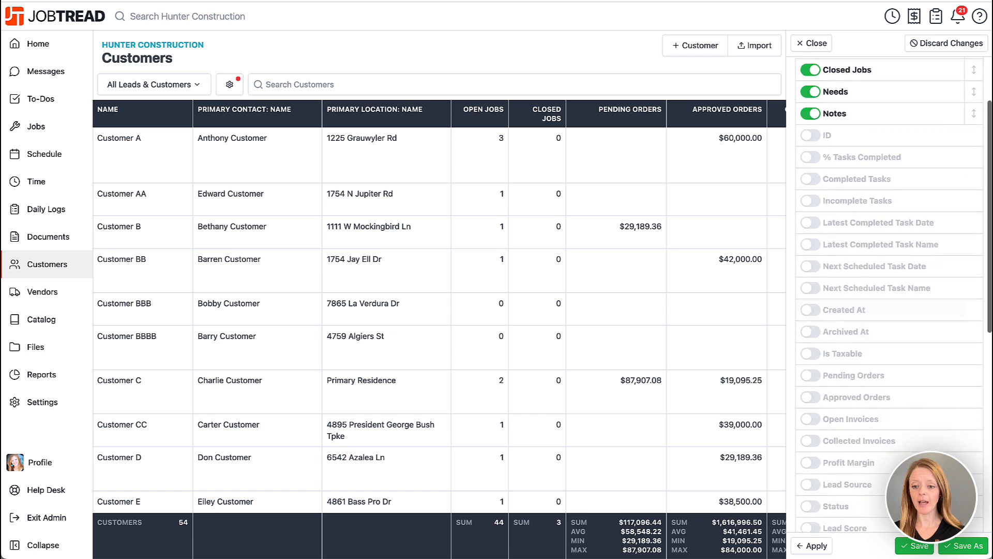
{"action": "scroll", "coordinate": [828, 313], "scroll_direction": "down", "scroll_amount": 1}
{"action": "left_click", "coordinate": [827, 313]}
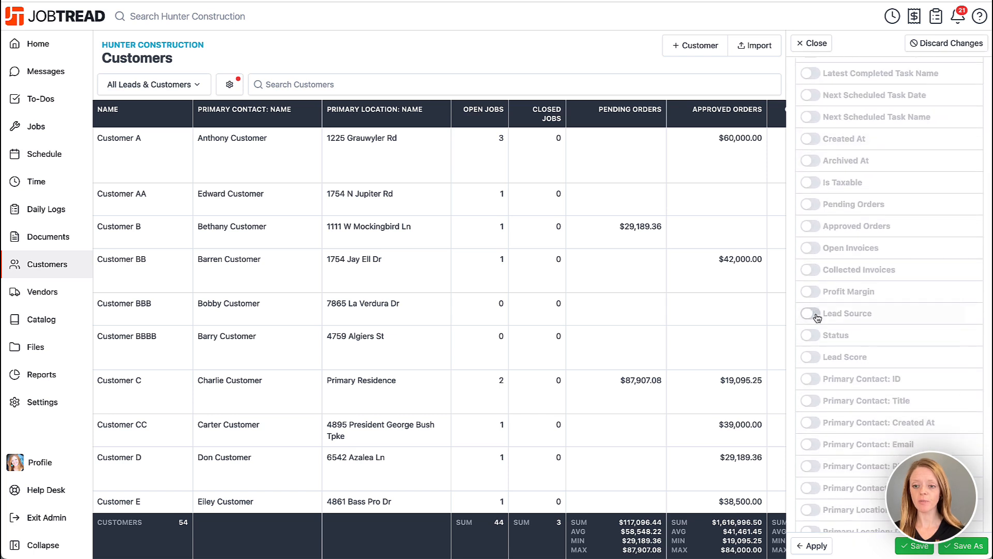
{"action": "scroll", "coordinate": [828, 320], "scroll_direction": "down", "scroll_amount": 5}
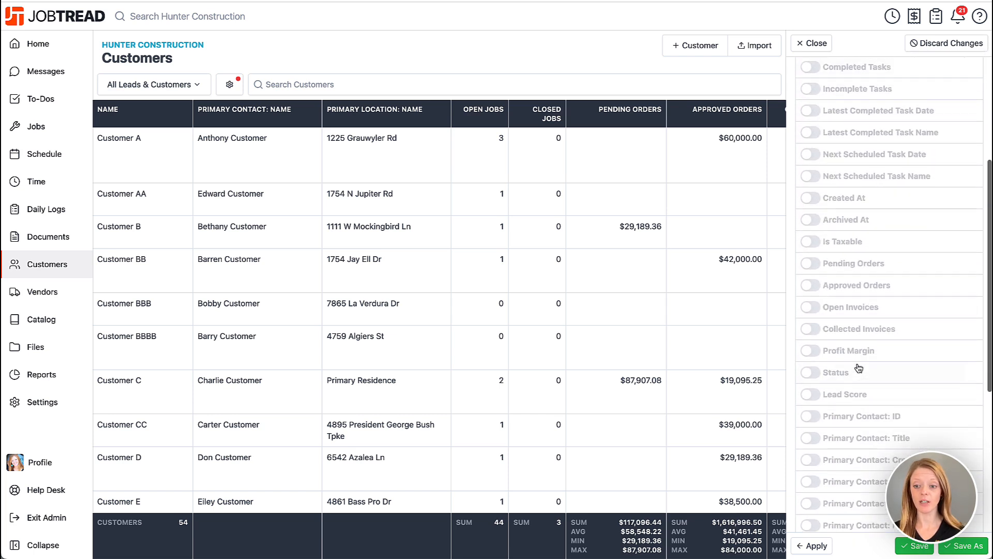
{"action": "left_click", "coordinate": [825, 389]}
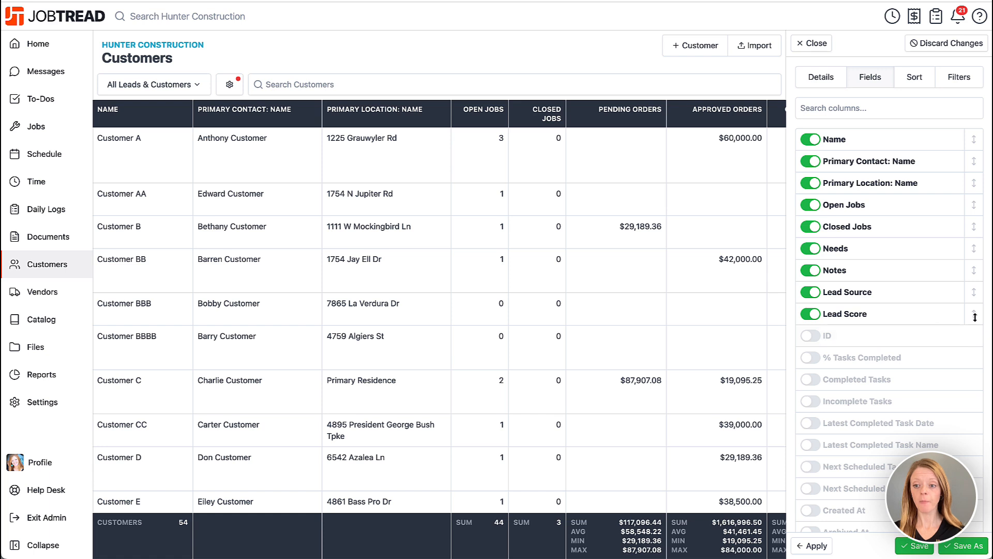
{"action": "left_click_drag", "start_coordinate": [975, 314], "coordinate": [970, 262]}
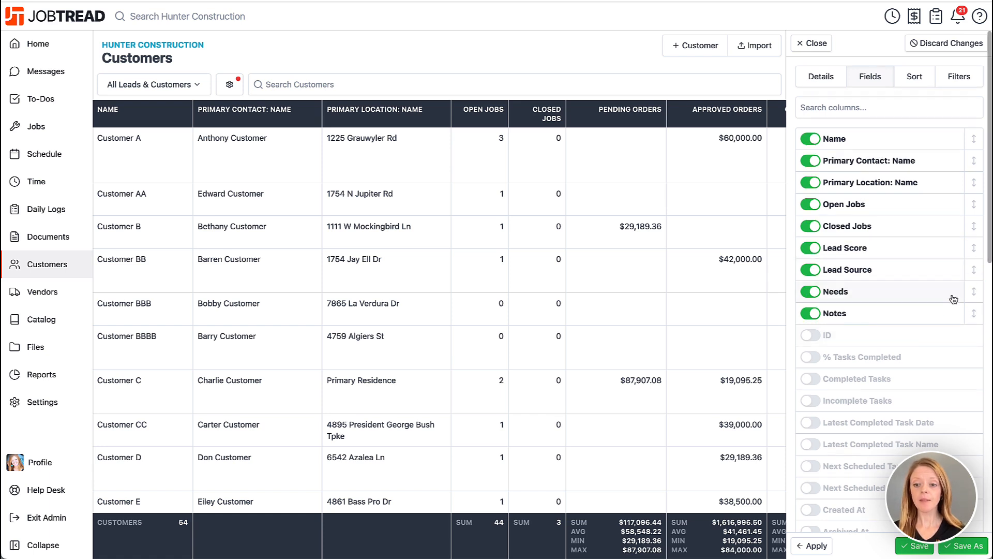
{"action": "left_click", "coordinate": [814, 547]}
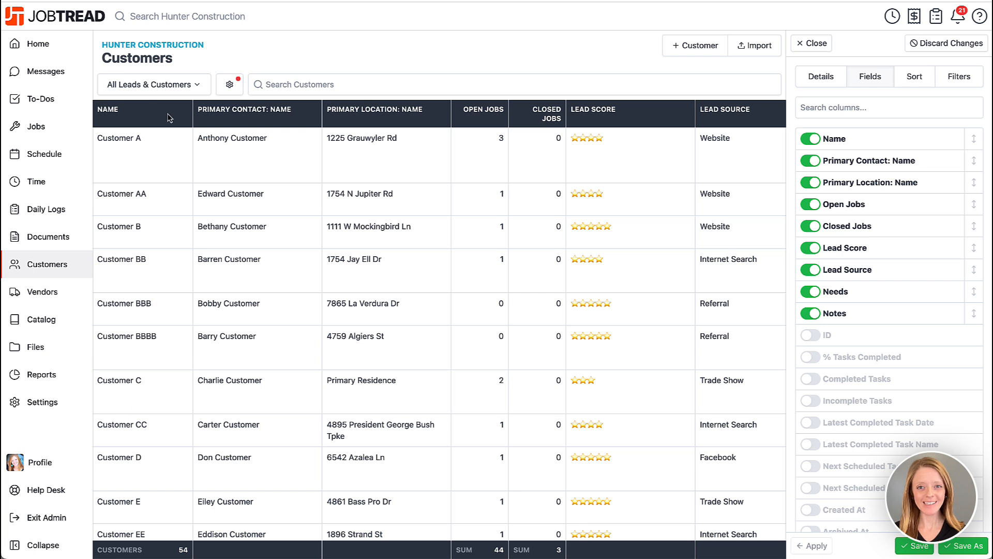
- Start saving the customized view under a new name, cancel it, and look over the personal and organization views
{"action": "left_click", "coordinate": [965, 549]}
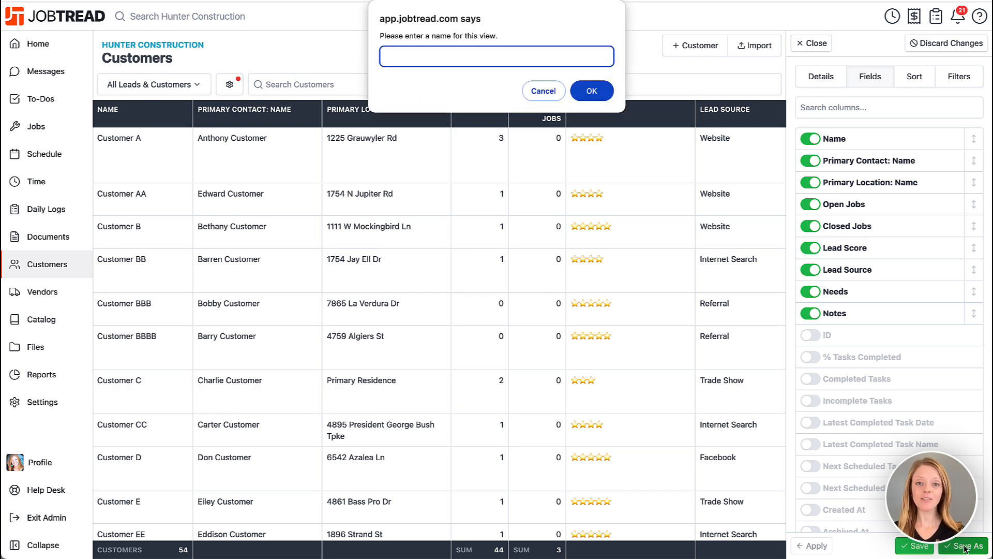
{"action": "left_click", "coordinate": [543, 91]}
{"action": "left_click", "coordinate": [184, 89]}
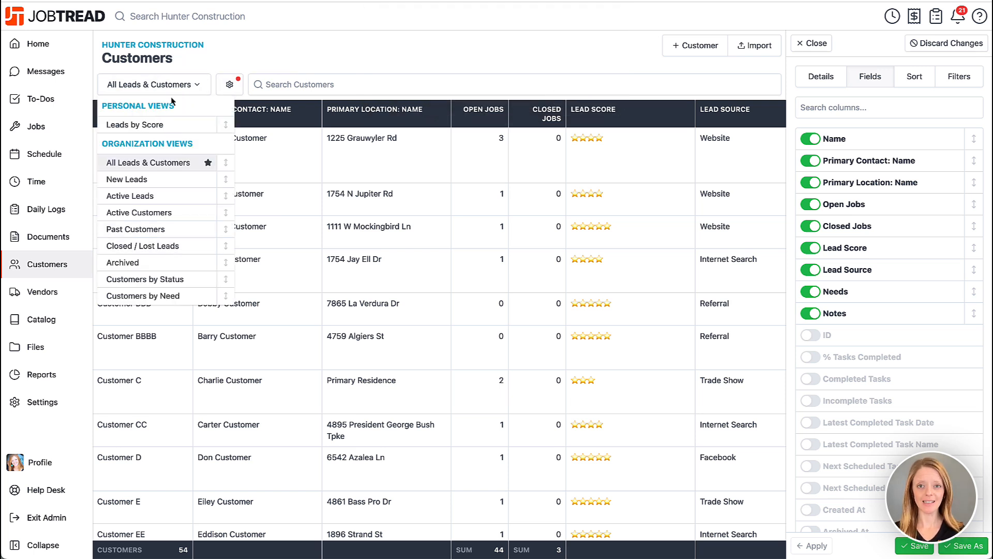
{"action": "left_click", "coordinate": [292, 50]}
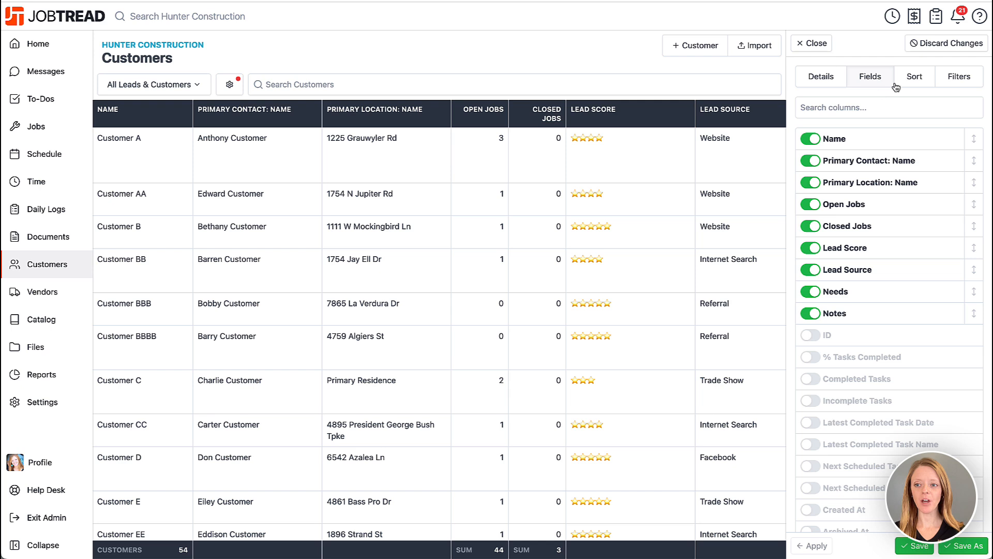
- Examine the view's sort settings and the fields available for an additional sort
{"action": "left_click", "coordinate": [917, 78]}
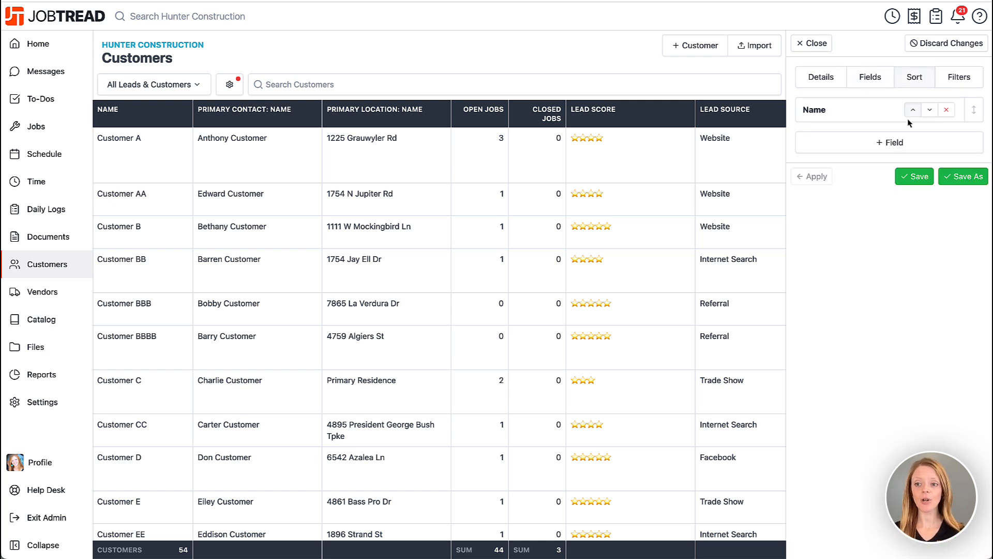
{"action": "left_click", "coordinate": [906, 143]}
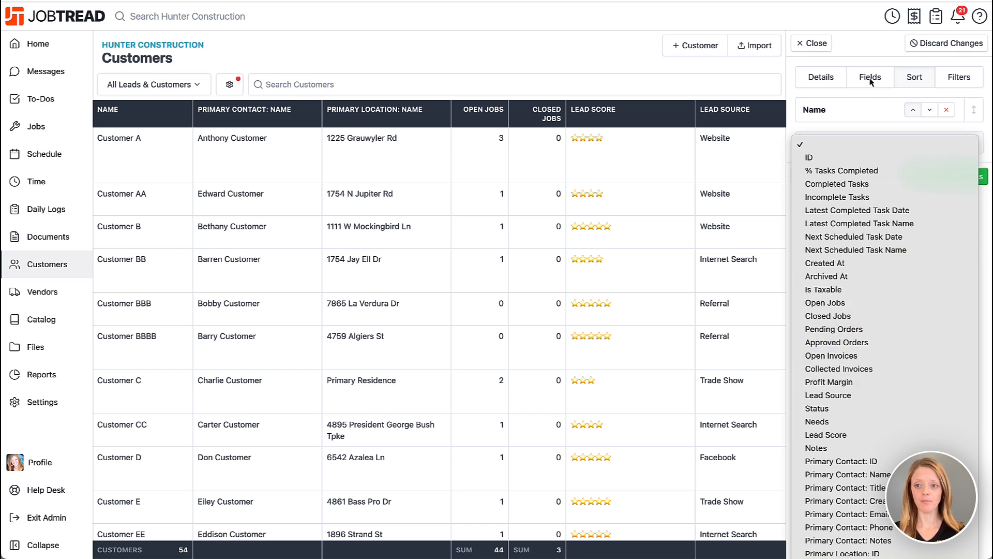
{"action": "left_click", "coordinate": [871, 53]}
- Replace the Name filter with an Open Jobs "is greater than or equal to" 1 condition and apply it to the list
{"action": "left_click", "coordinate": [958, 84]}
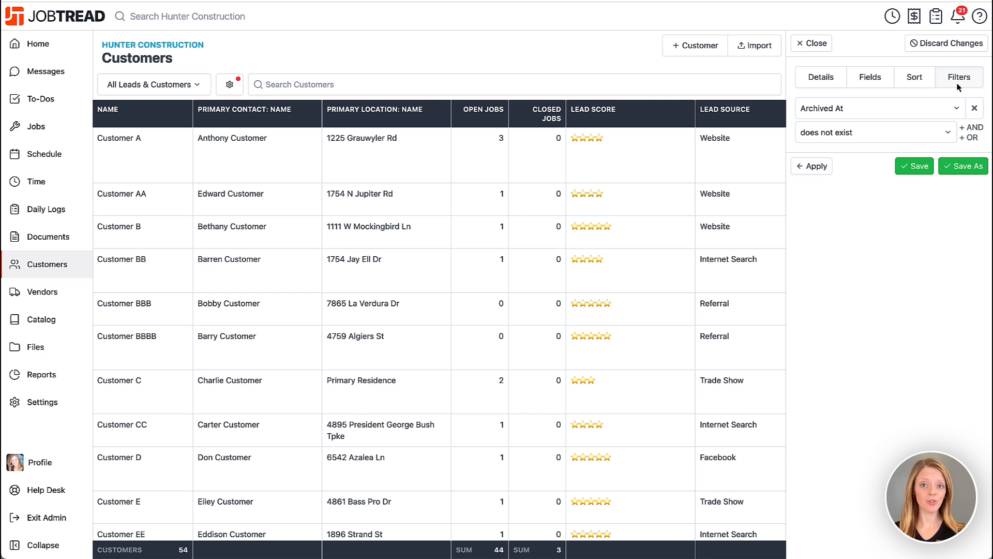
{"action": "left_click", "coordinate": [972, 128]}
{"action": "left_click", "coordinate": [912, 175]}
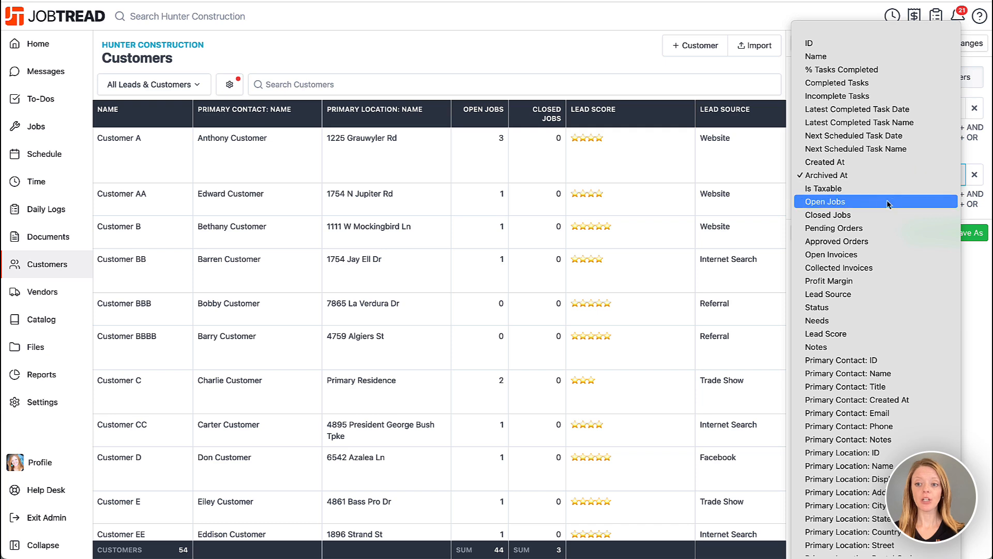
{"action": "left_click", "coordinate": [848, 206]}
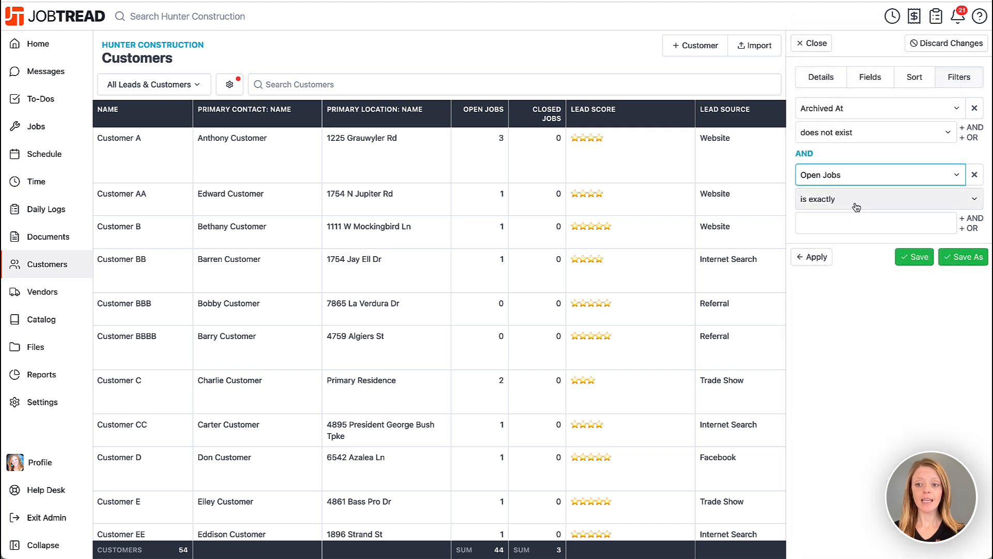
{"action": "left_click", "coordinate": [850, 205]}
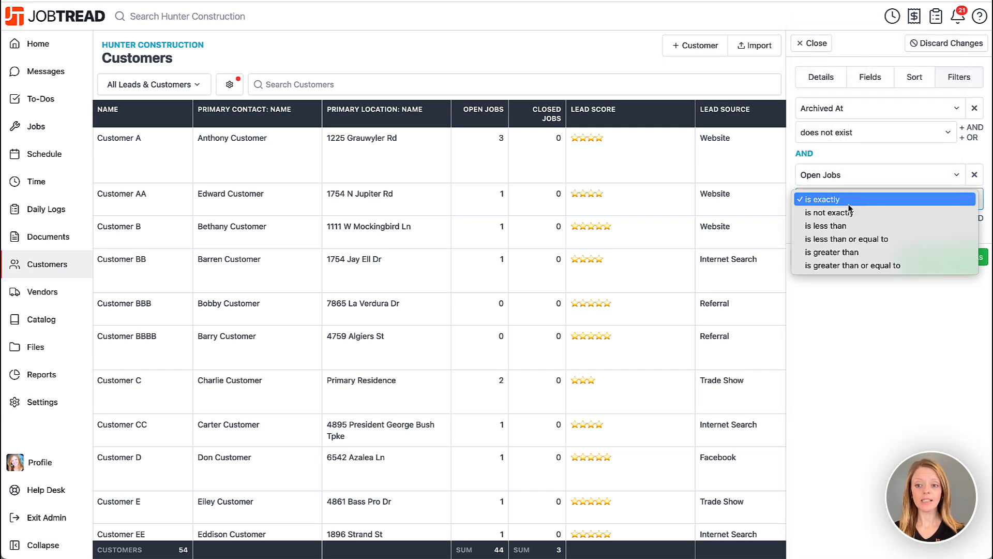
{"action": "left_click", "coordinate": [850, 266]}
{"action": "left_click", "coordinate": [848, 225]}
{"action": "type", "text": "1"}
{"action": "left_click", "coordinate": [817, 258]}
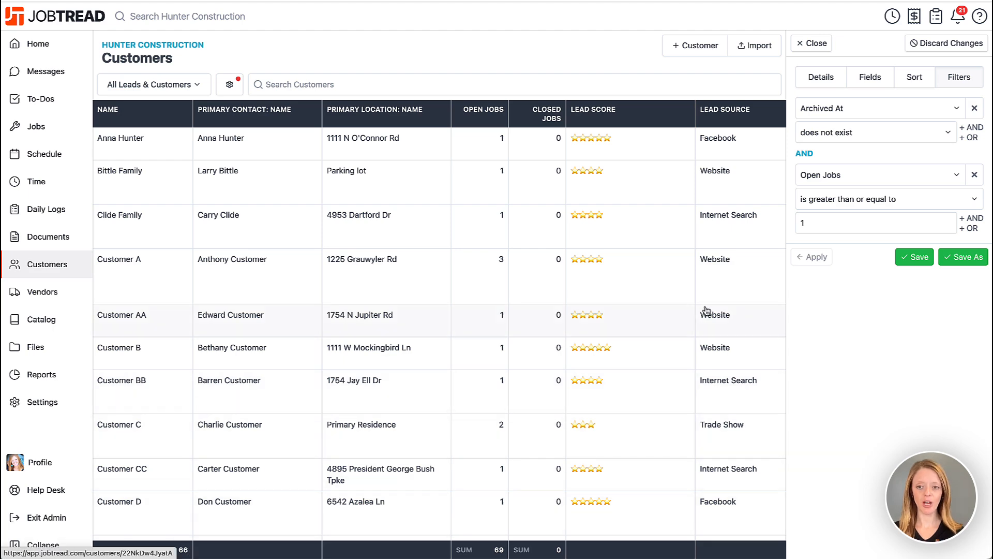
- Look through the filtered customers, then discard all unsaved view changes and close the view settings
{"action": "scroll", "coordinate": [707, 310], "scroll_direction": "down", "scroll_amount": 4}
{"action": "scroll", "coordinate": [707, 310], "scroll_direction": "up", "scroll_amount": 4}
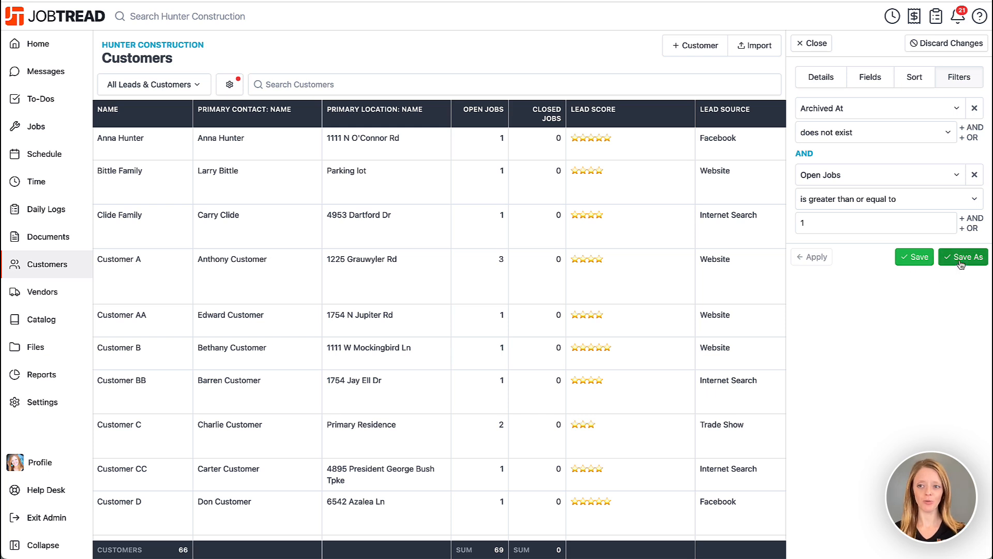
{"action": "left_click", "coordinate": [947, 46]}
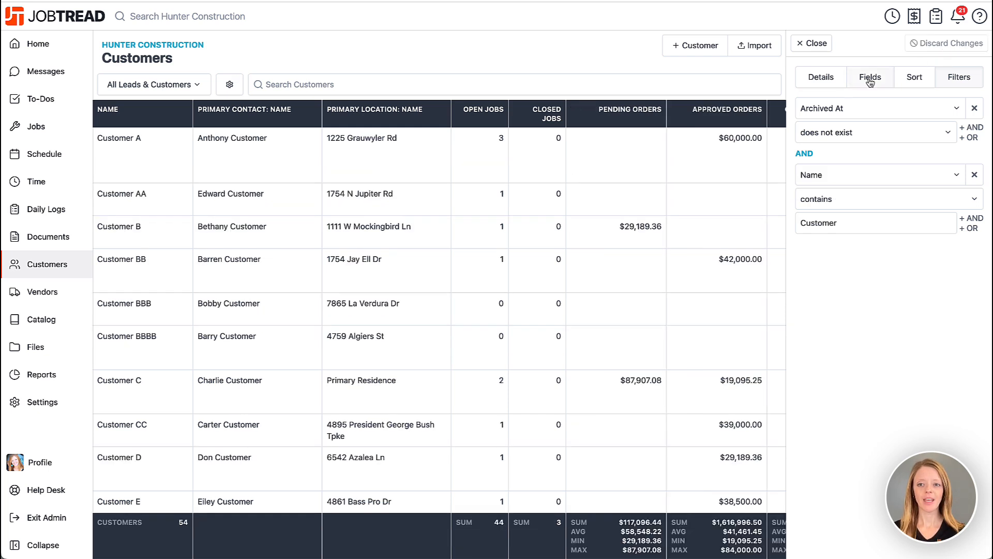
{"action": "left_click", "coordinate": [802, 47]}
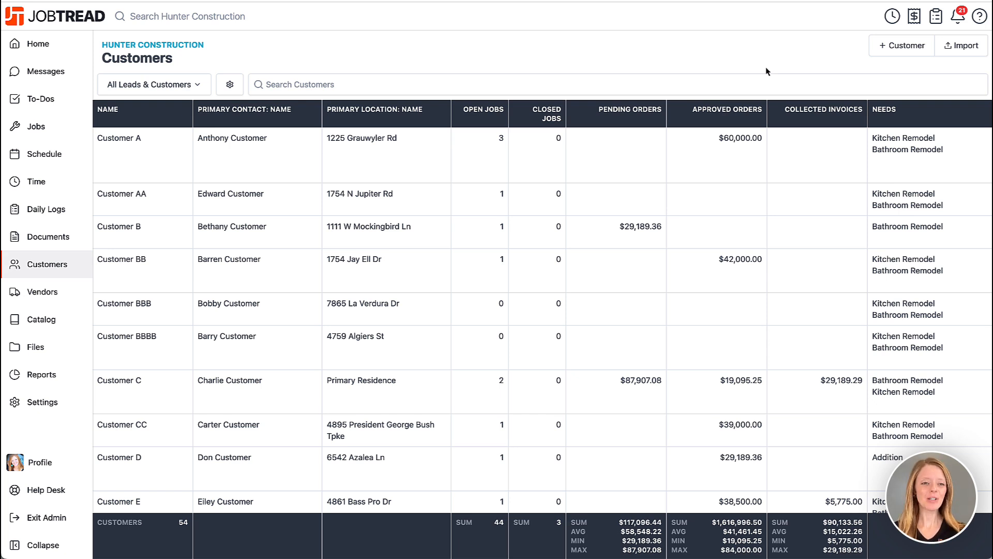
- Switch the customer list to the Customers by Status organization view
{"action": "left_click", "coordinate": [178, 85]}
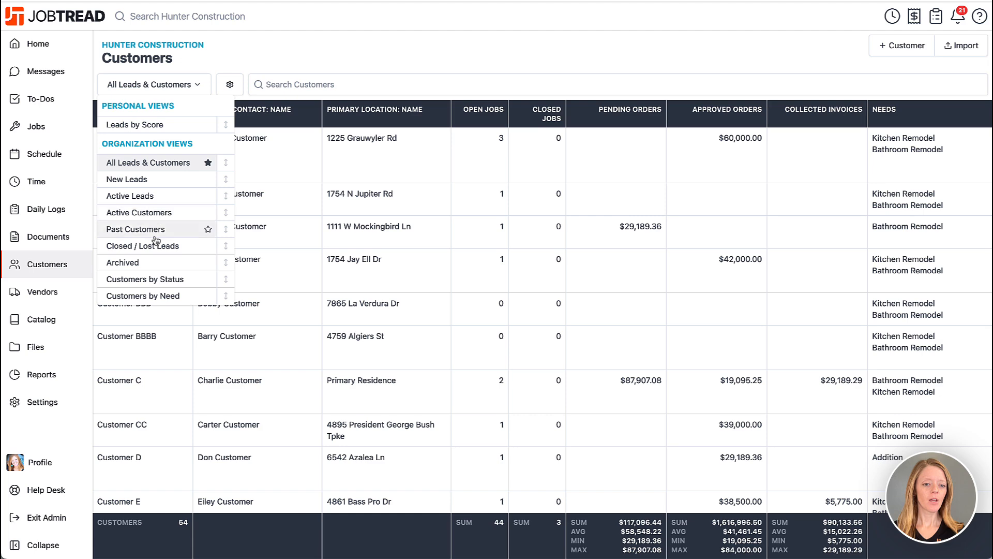
{"action": "left_click", "coordinate": [183, 281]}
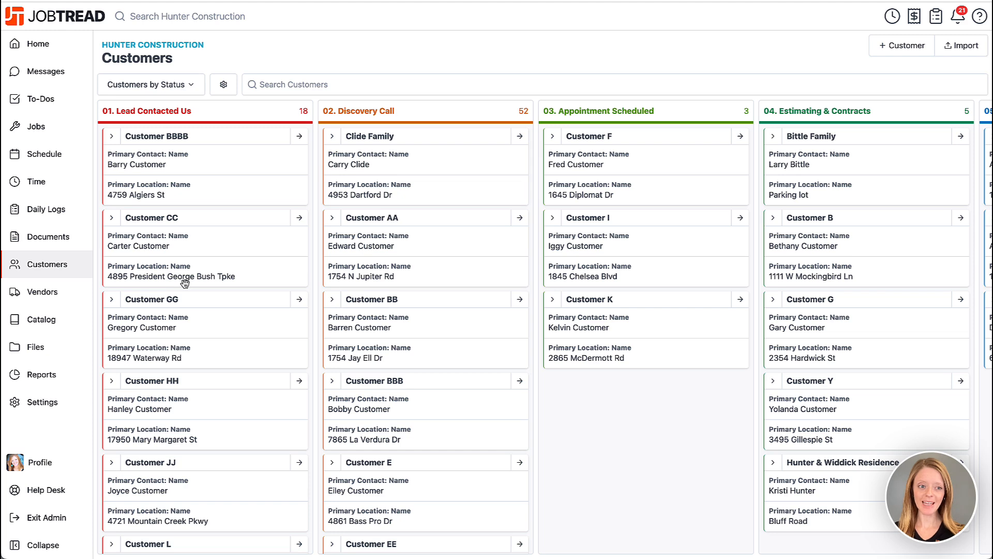
- Open the organization's custom field settings and review the customer account fields, including the Lead Source and Needs option types
{"action": "left_click", "coordinate": [52, 411]}
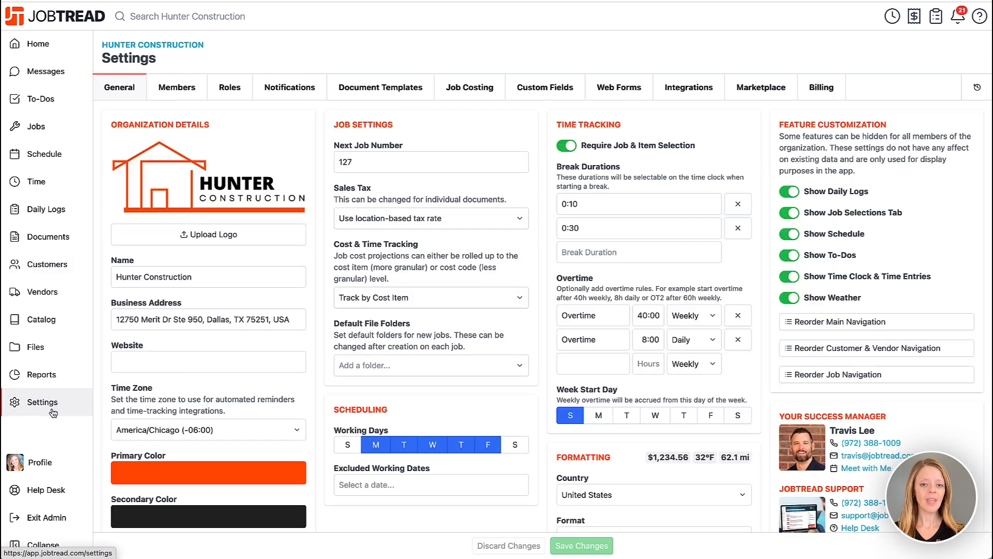
{"action": "left_click", "coordinate": [541, 92]}
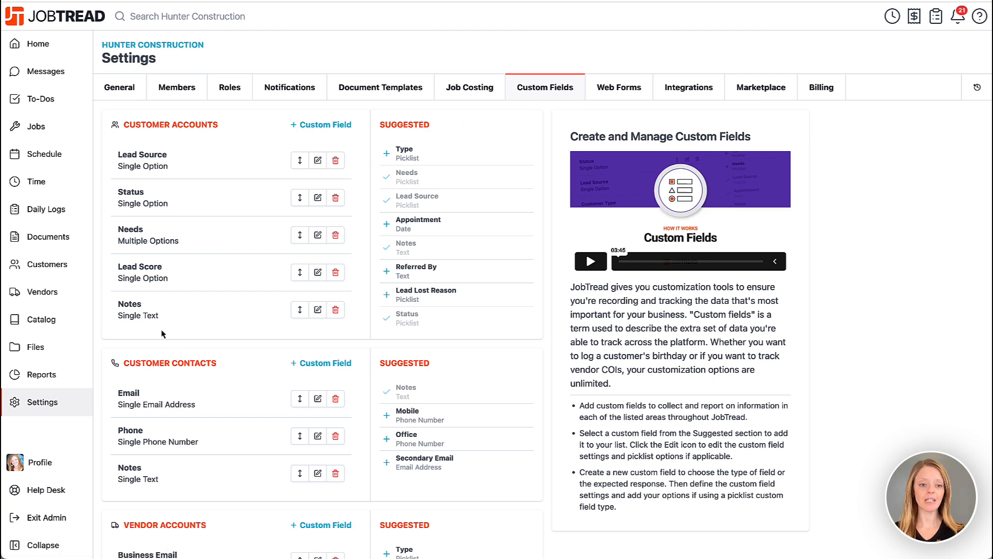
{"action": "scroll", "coordinate": [181, 362], "scroll_direction": "down", "scroll_amount": 1}
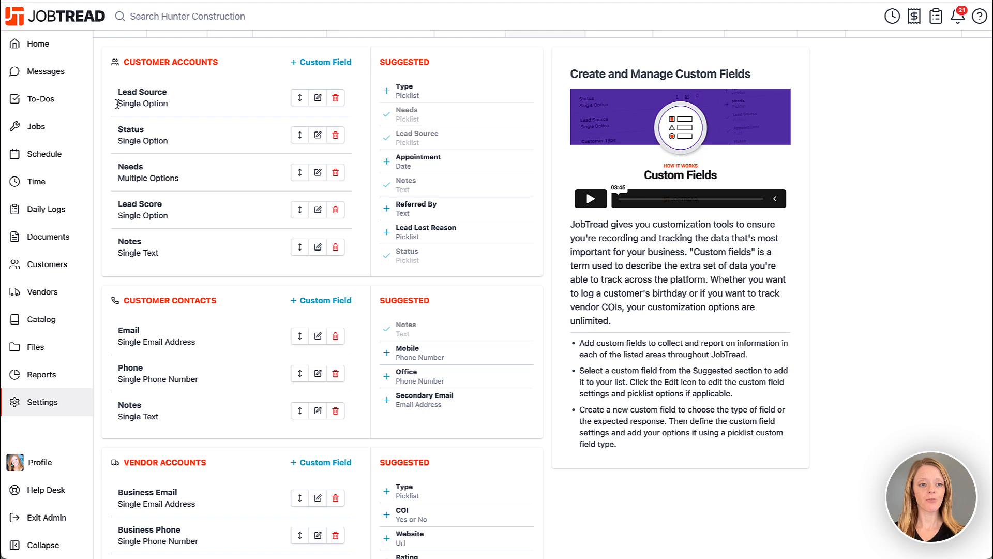
{"action": "left_click_drag", "start_coordinate": [117, 104], "coordinate": [169, 104]}
{"action": "left_click_drag", "start_coordinate": [118, 177], "coordinate": [178, 176]}
{"action": "scroll", "coordinate": [178, 176], "scroll_direction": "down", "scroll_amount": 1}
{"action": "left_click", "coordinate": [178, 175]}
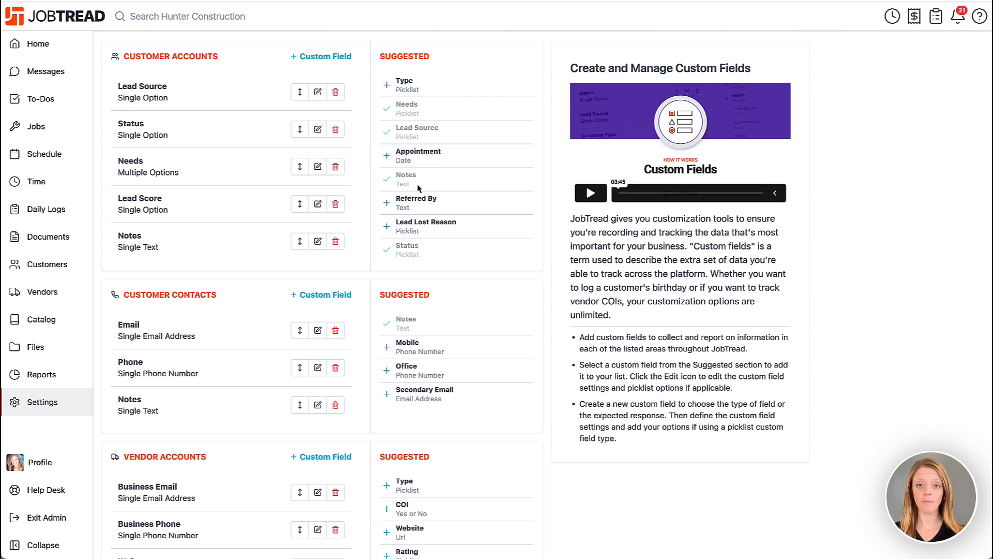
- Draft a new customer account picklist field with options A, B, C and D, then cancel its creation
{"action": "left_click", "coordinate": [318, 57]}
{"action": "left_click", "coordinate": [429, 111]}
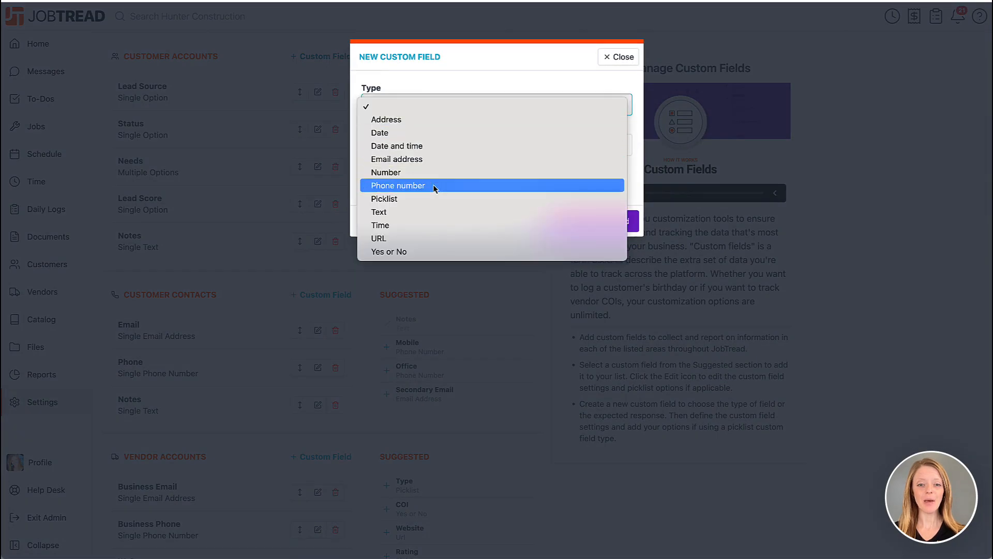
{"action": "left_click", "coordinate": [436, 201]}
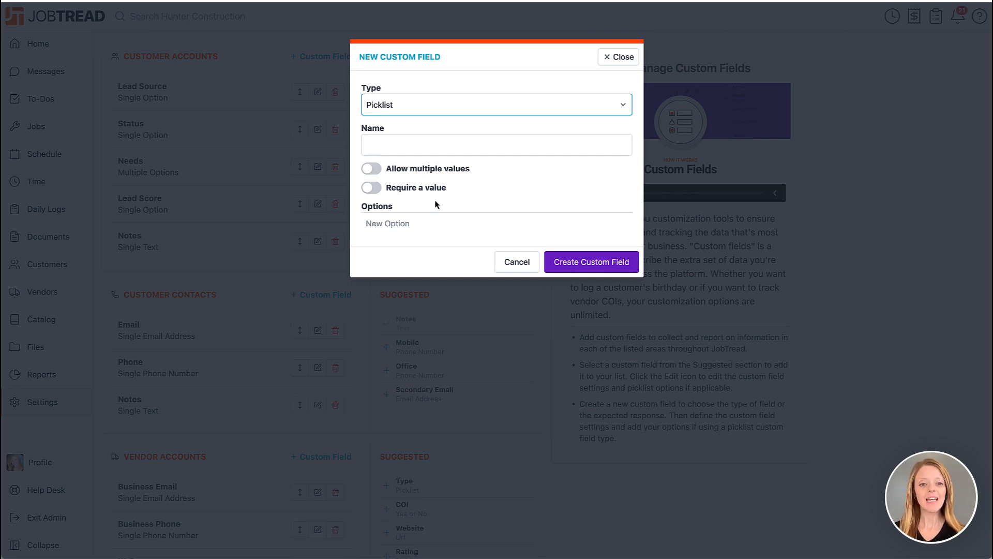
{"action": "left_click", "coordinate": [414, 223]}
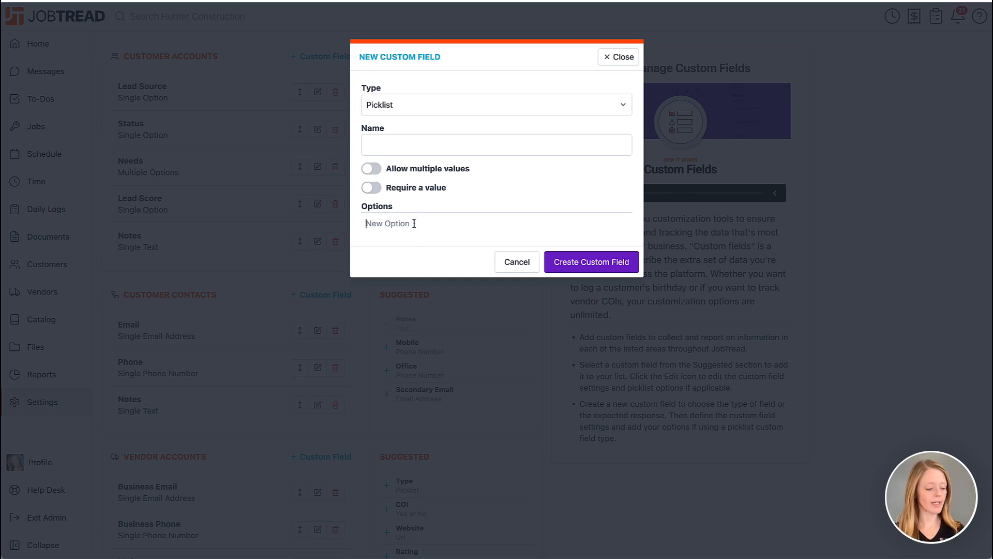
{"action": "type", "text": "A"}
{"action": "key", "text": "Return"}
{"action": "type", "text": "B"}
{"action": "key", "text": "Return"}
{"action": "type", "text": "C"}
{"action": "key", "text": "Return"}
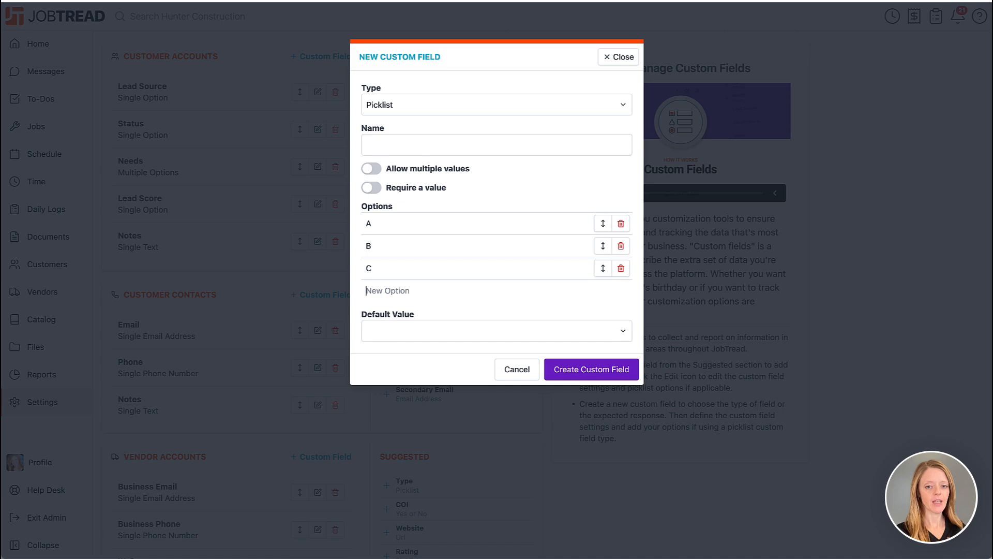
{"action": "type", "text": "D"}
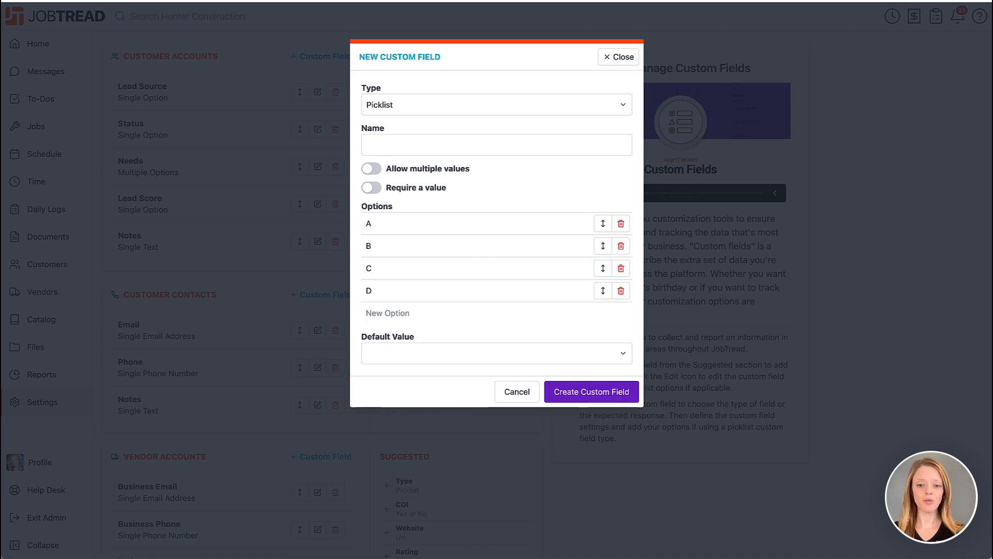
{"action": "left_click", "coordinate": [533, 398]}
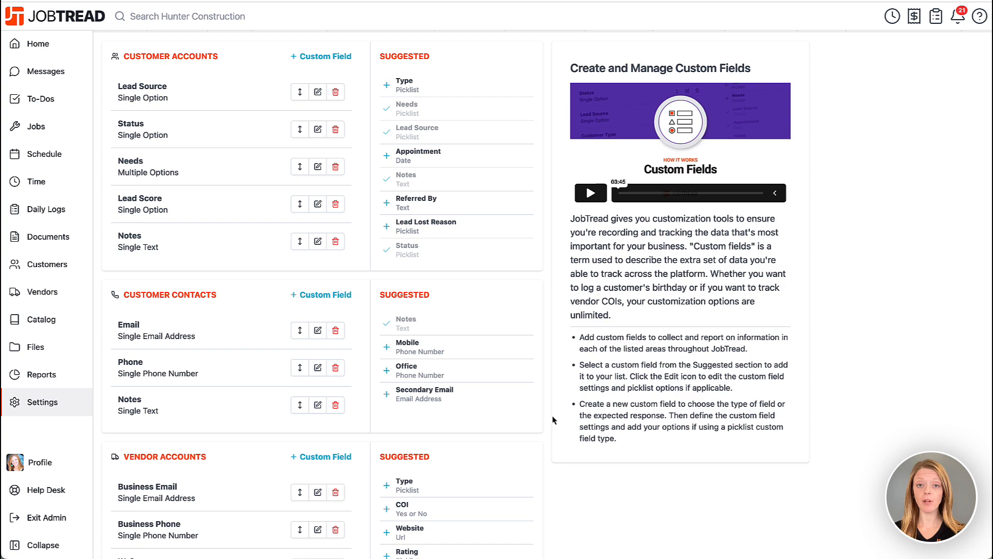
- Review the Job Pipeline custom field's picklist options under the job custom fields, then close it without changes
{"action": "scroll", "coordinate": [553, 420], "scroll_direction": "down", "scroll_amount": 10}
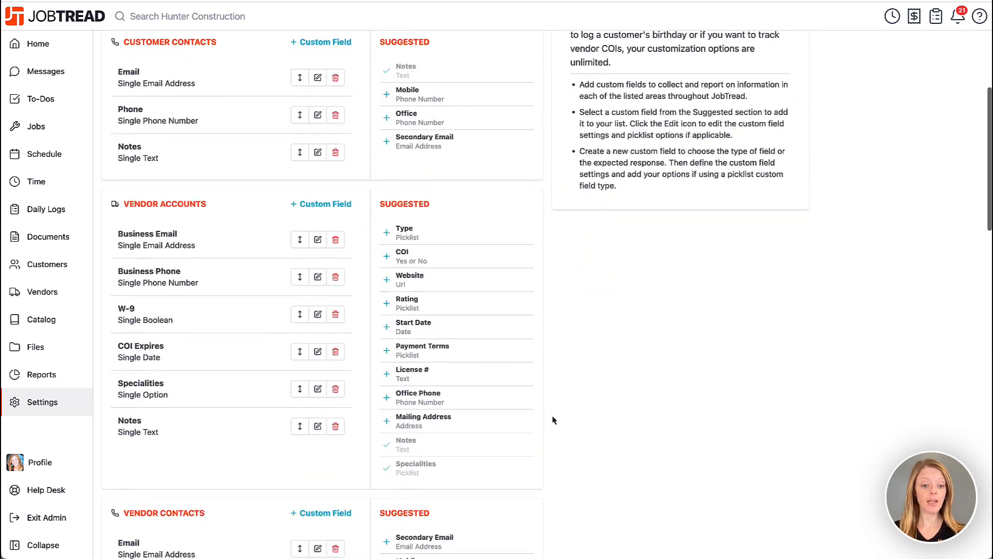
{"action": "scroll", "coordinate": [553, 421], "scroll_direction": "down", "scroll_amount": 10}
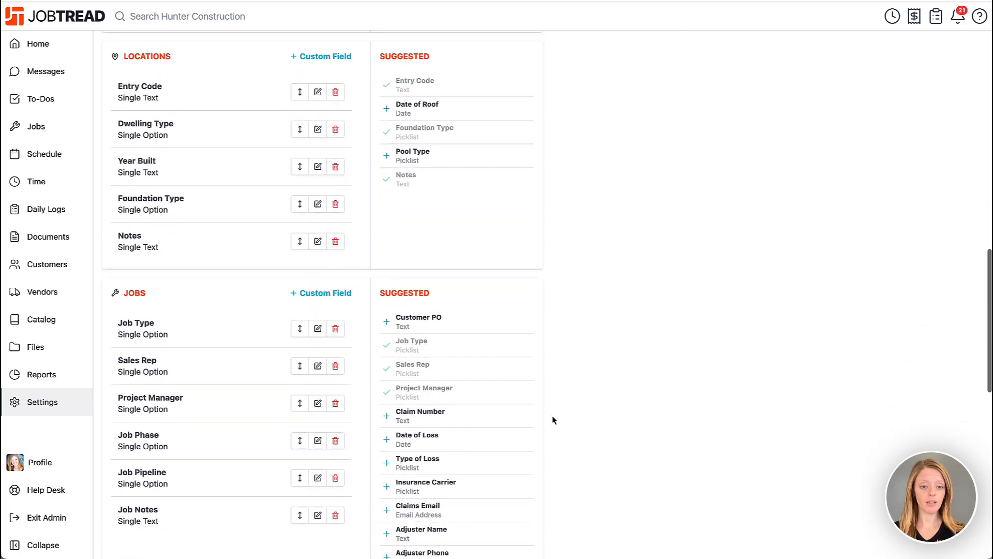
{"action": "scroll", "coordinate": [553, 420], "scroll_direction": "down", "scroll_amount": 1}
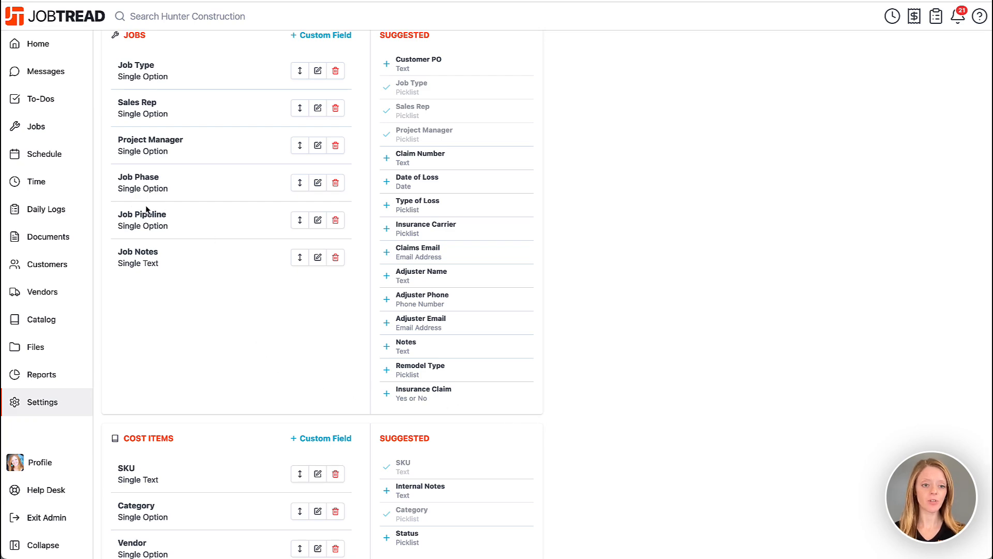
{"action": "left_click", "coordinate": [318, 220]}
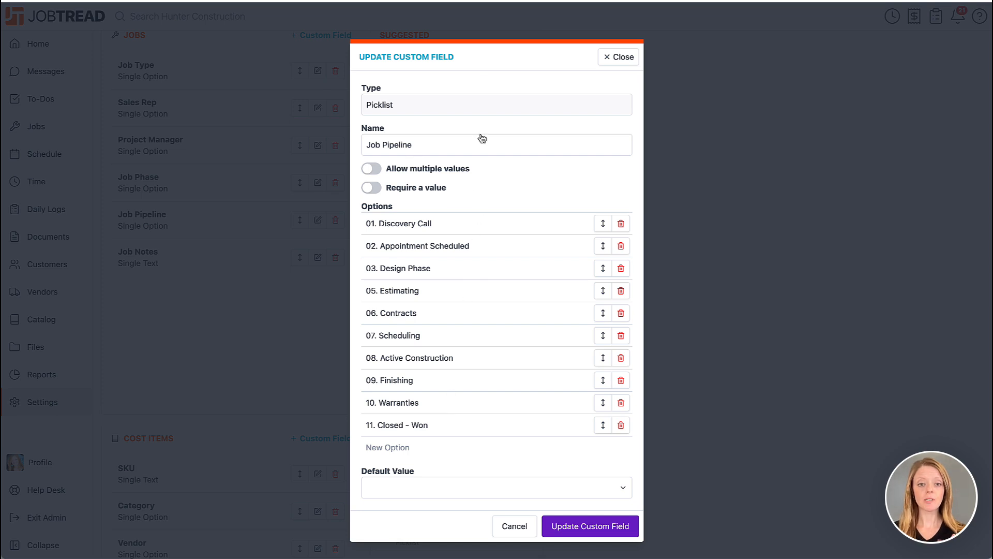
{"action": "left_click", "coordinate": [621, 58]}
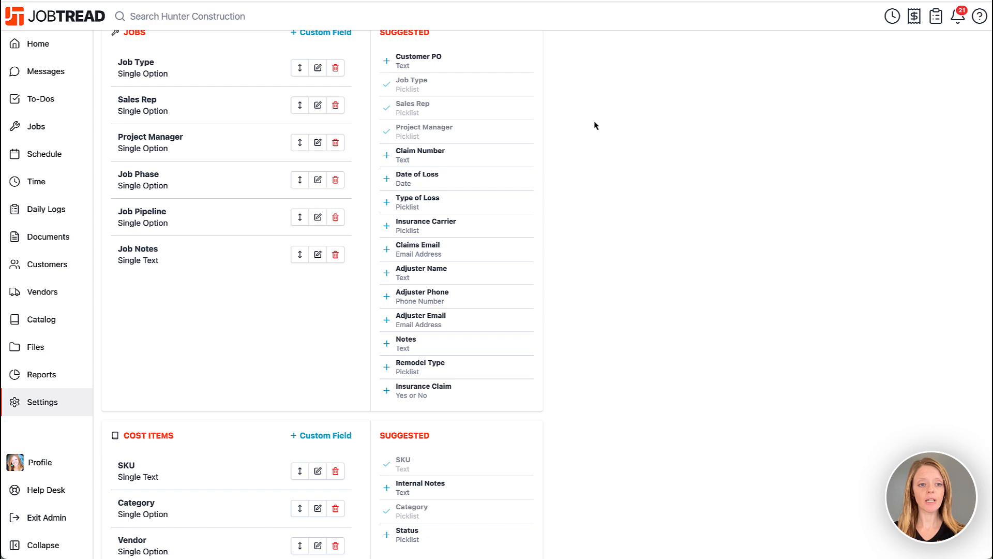
- Display the All Jobs view as a Kanban board based on the Job Pipeline field and apply it
{"action": "left_click", "coordinate": [51, 134]}
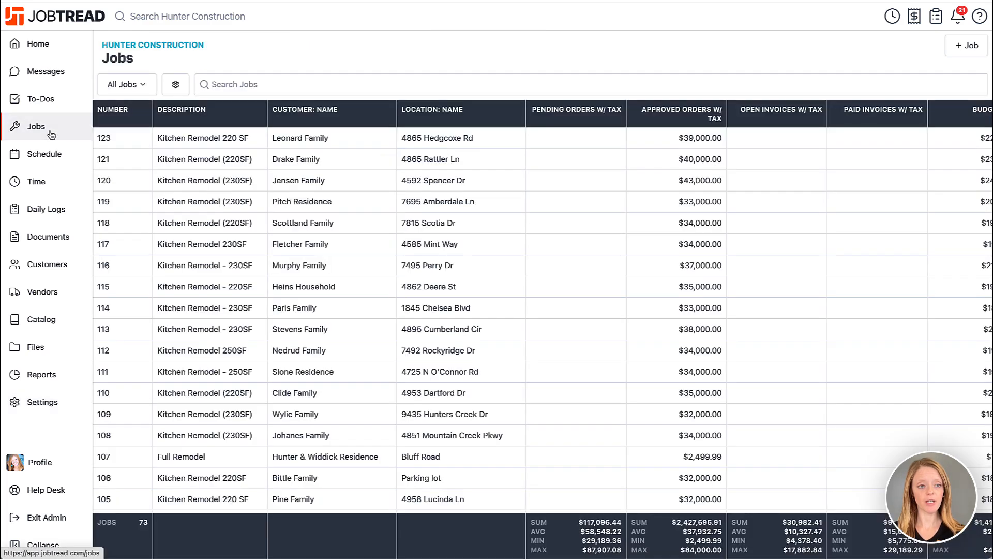
{"action": "left_click", "coordinate": [176, 86]}
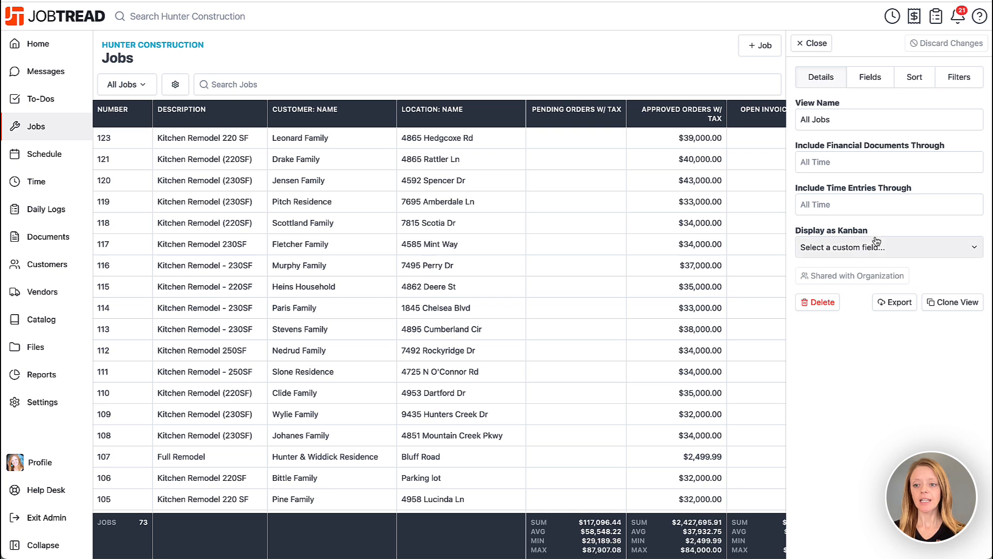
{"action": "left_click", "coordinate": [886, 249]}
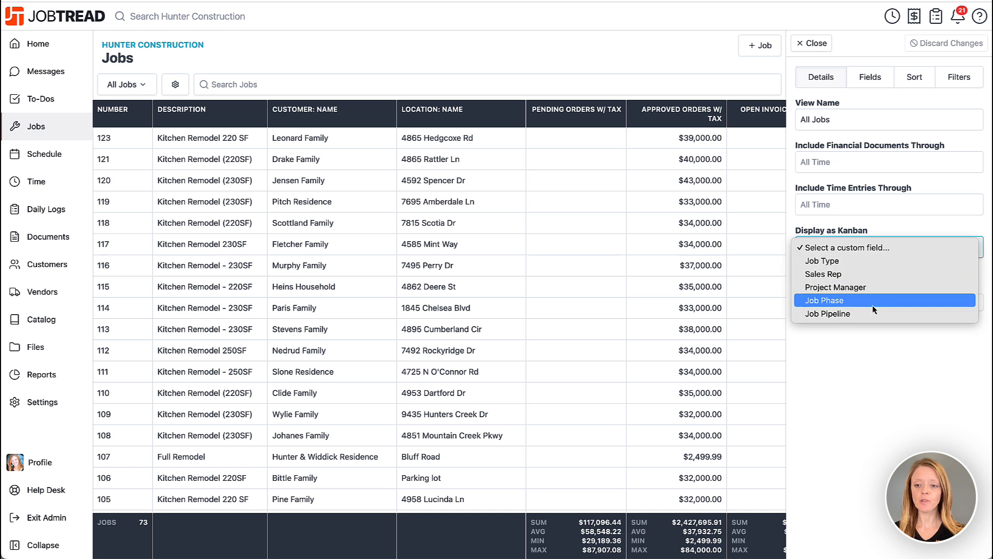
{"action": "left_click", "coordinate": [849, 314]}
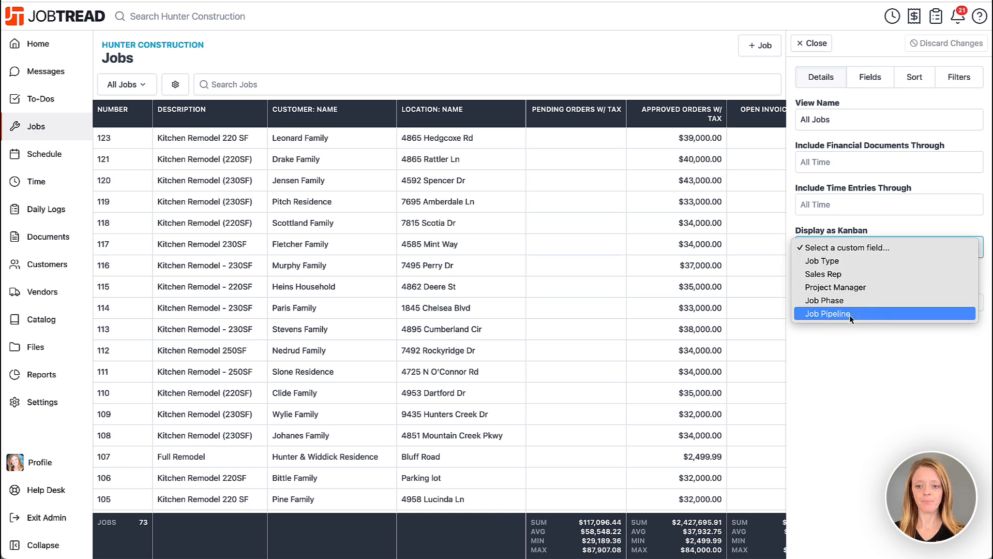
{"action": "left_click", "coordinate": [821, 377]}
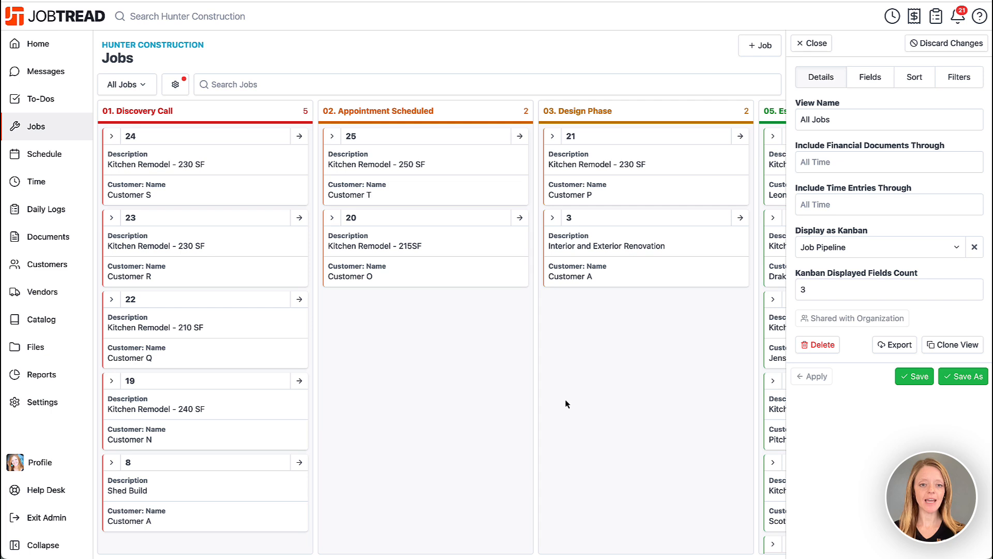
- Set the job board's Kanban displayed fields count to 6 and apply it
{"action": "scroll", "coordinate": [592, 404], "scroll_direction": "right", "scroll_amount": 6}
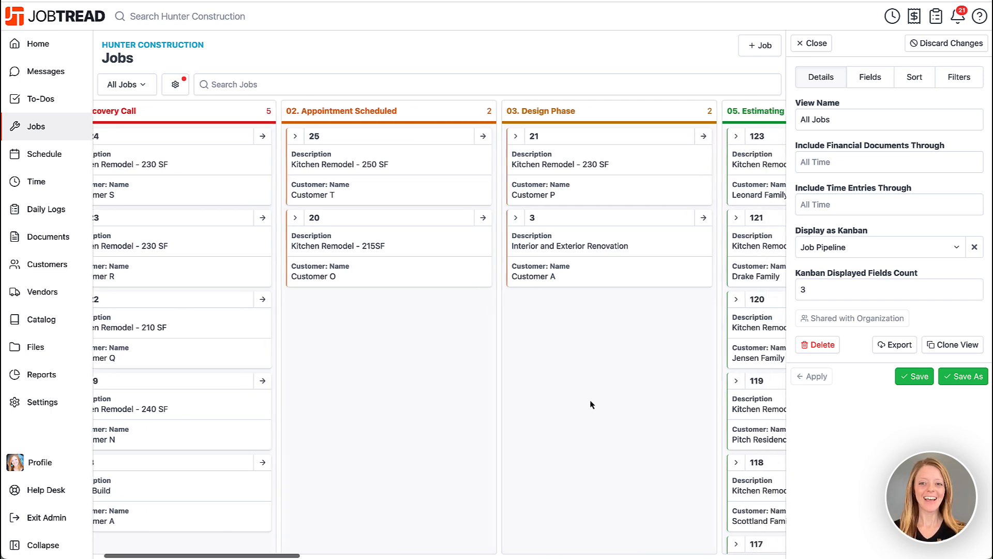
{"action": "scroll", "coordinate": [592, 403], "scroll_direction": "right", "scroll_amount": 6}
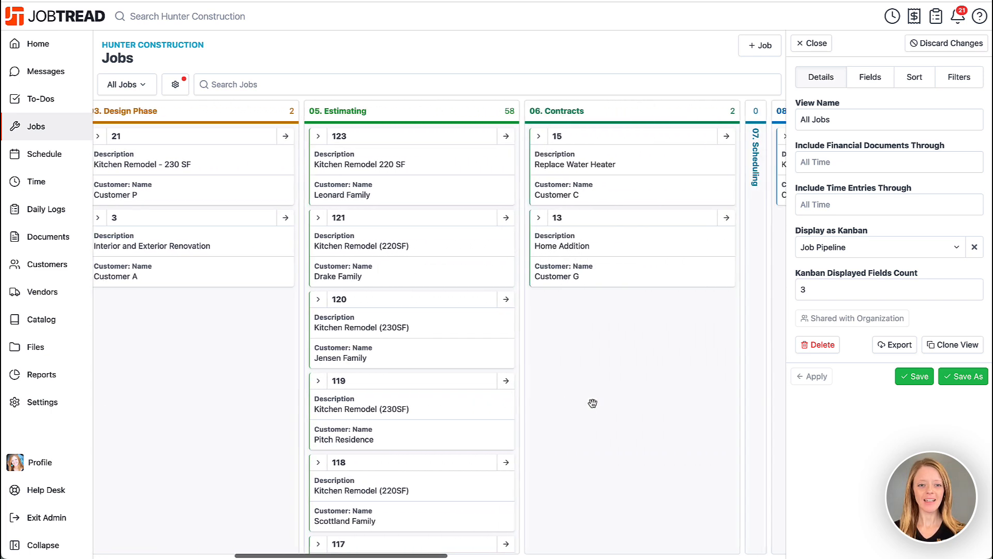
{"action": "scroll", "coordinate": [592, 404], "scroll_direction": "right", "scroll_amount": 6}
{"action": "scroll", "coordinate": [592, 404], "scroll_direction": "right", "scroll_amount": 4}
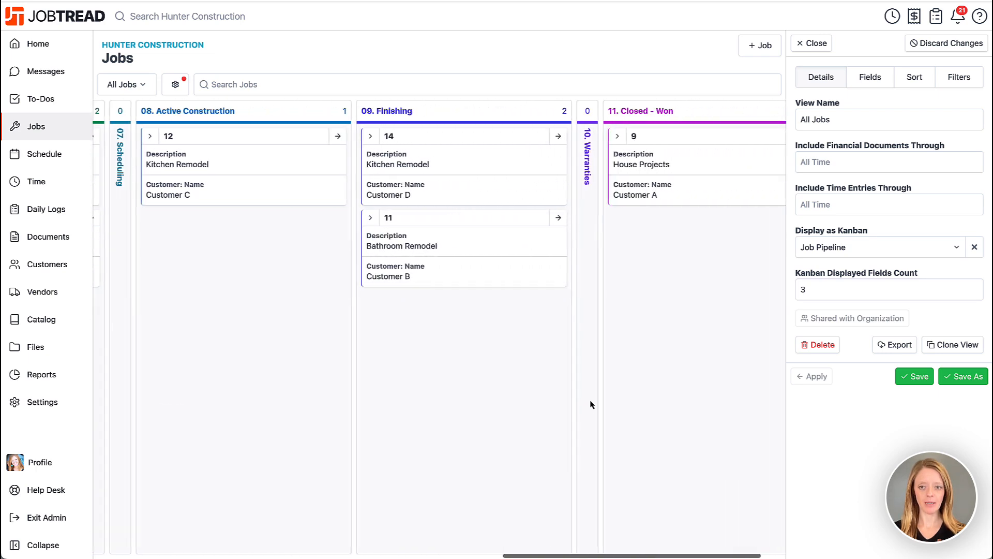
{"action": "scroll", "coordinate": [592, 404], "scroll_direction": "left", "scroll_amount": 14}
{"action": "scroll", "coordinate": [592, 403], "scroll_direction": "left", "scroll_amount": 8}
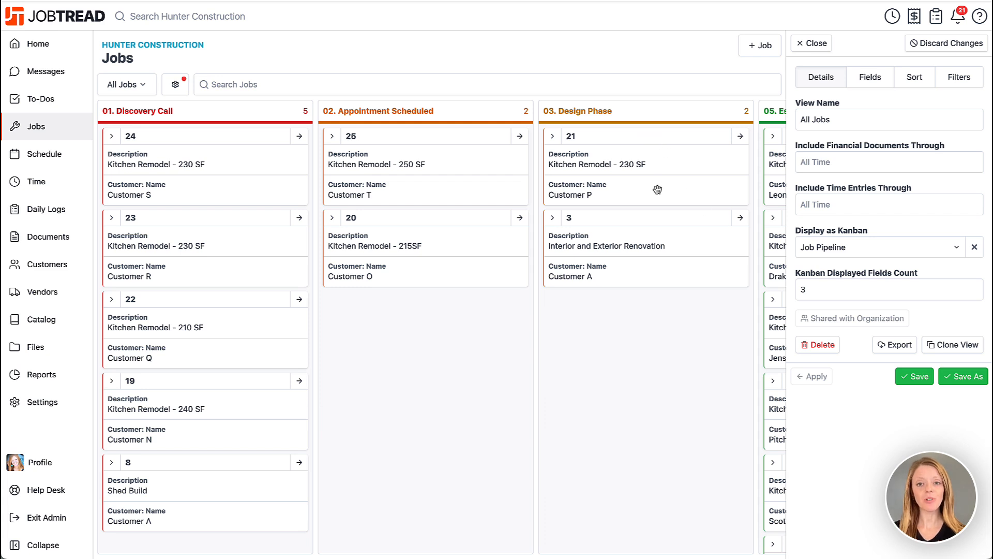
{"action": "double_click", "coordinate": [799, 288]}
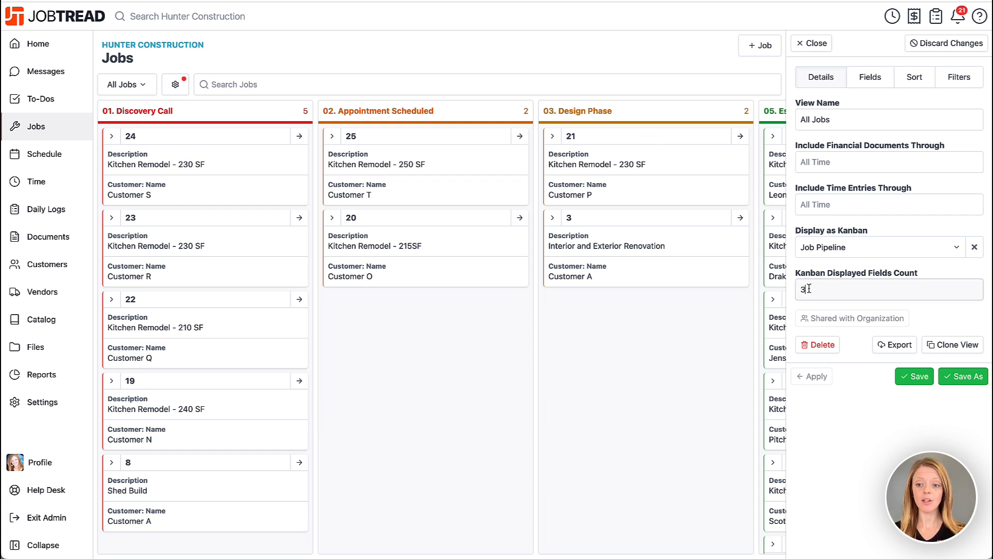
{"action": "type", "text": "6"}
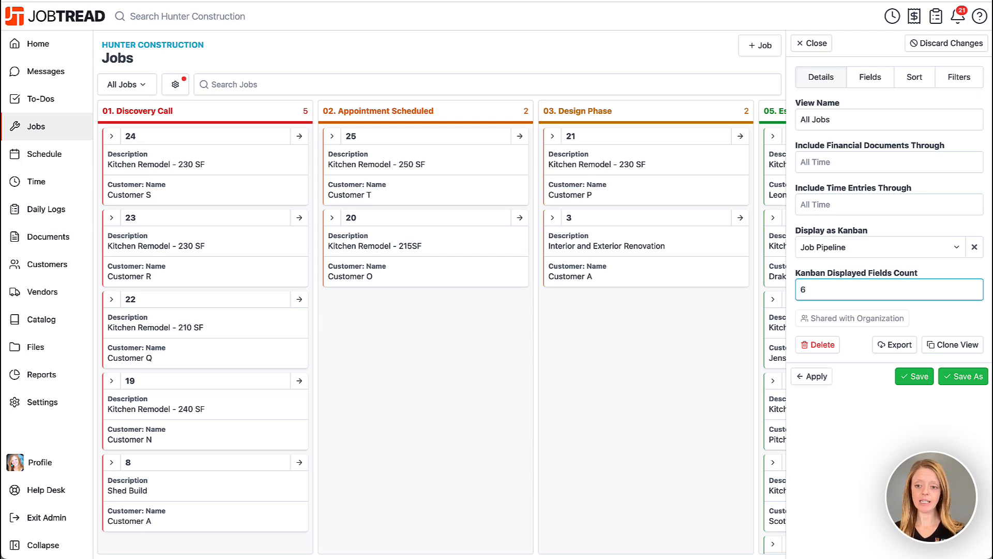
{"action": "left_click", "coordinate": [813, 376]}
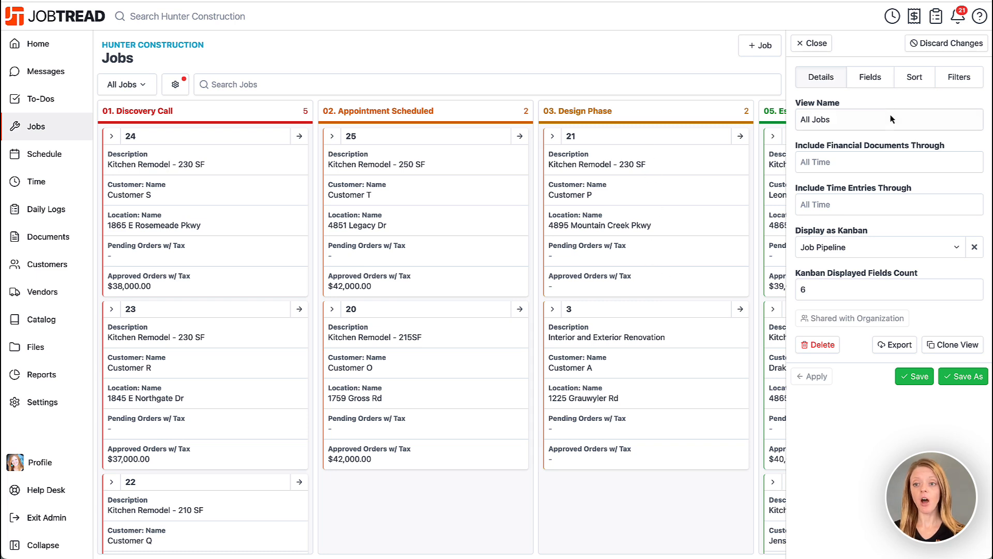
- Move the Description field above Number in the job view's field order and apply the change
{"action": "left_click", "coordinate": [860, 80]}
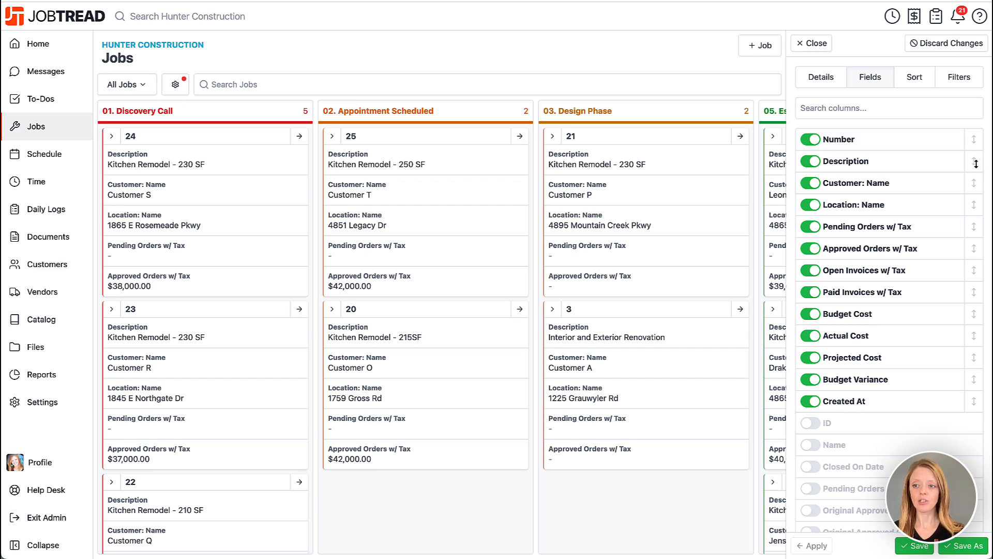
{"action": "left_click_drag", "start_coordinate": [976, 163], "coordinate": [974, 137]}
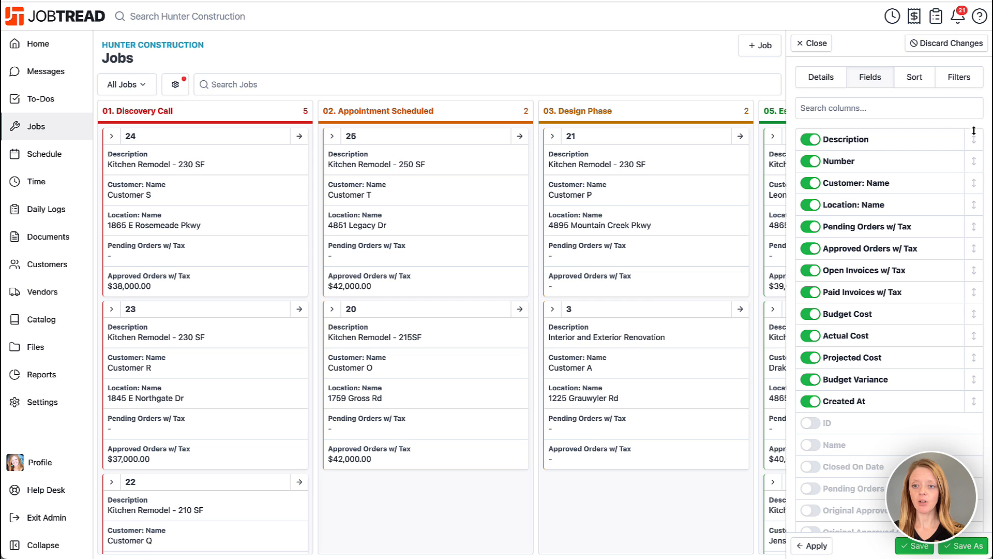
{"action": "left_click", "coordinate": [811, 545]}
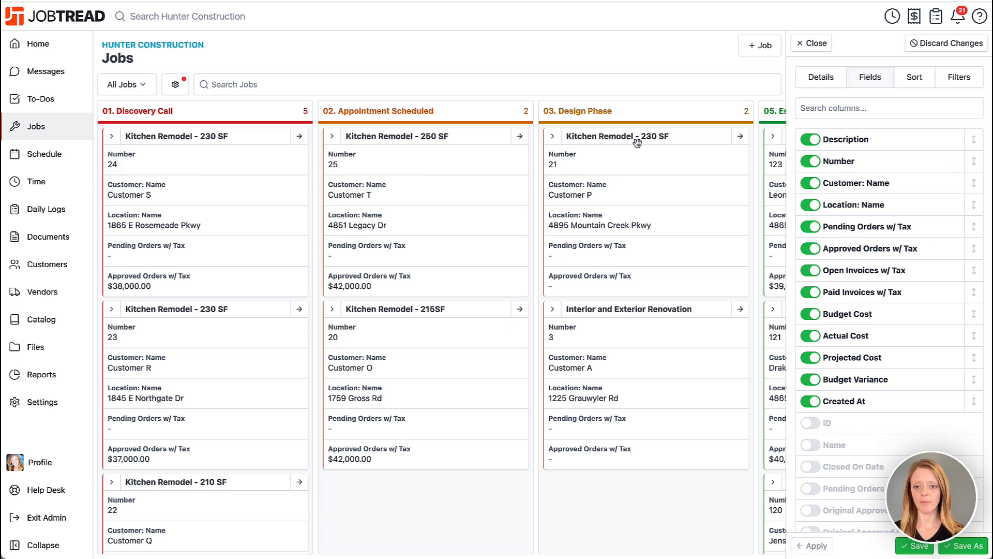
- Set the job board's Kanban displayed fields count to 1 and apply it
{"action": "left_click", "coordinate": [819, 80]}
{"action": "left_click", "coordinate": [823, 290]}
{"action": "left_click_drag", "start_coordinate": [823, 290], "coordinate": [798, 289]}
{"action": "type", "text": "1"}
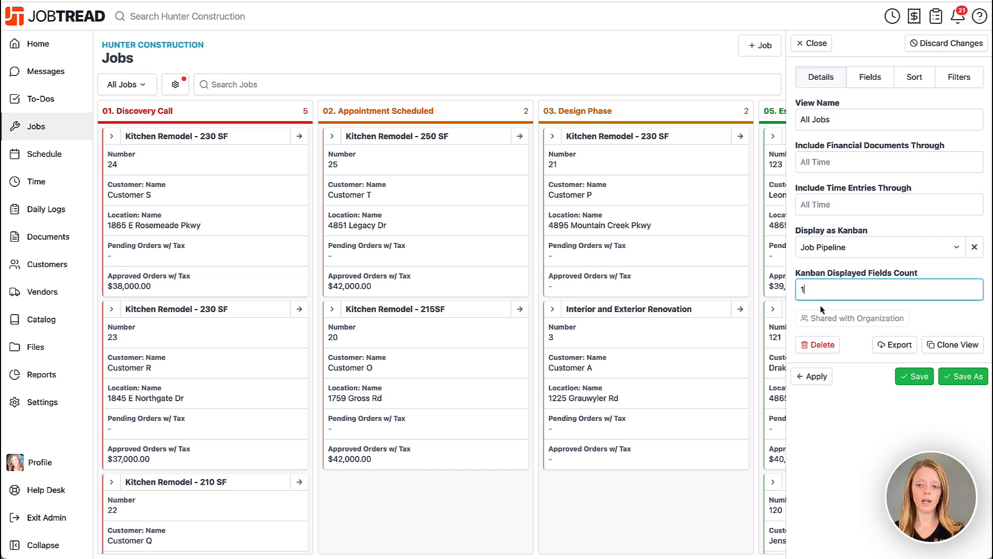
{"action": "left_click", "coordinate": [819, 380]}
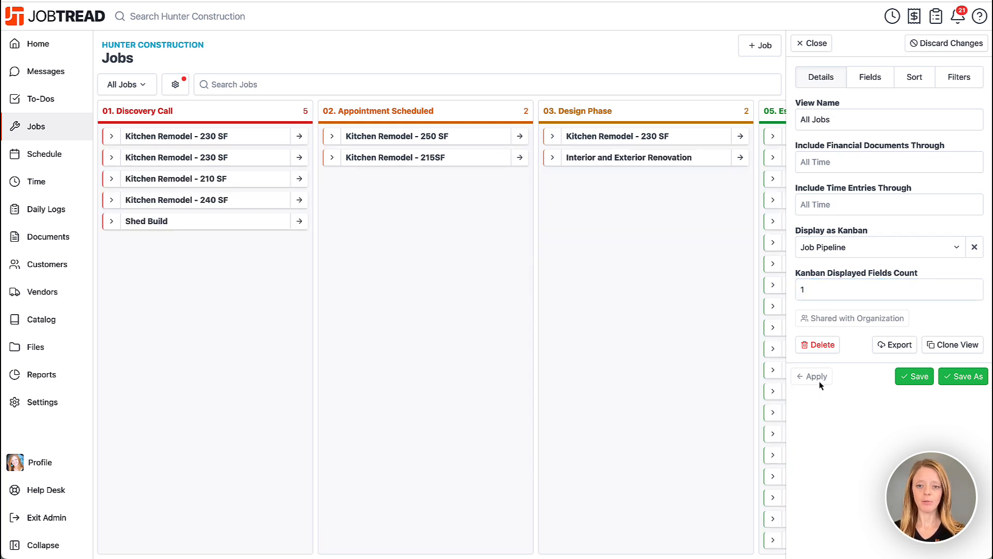
- Expand the Replace Water Heater card in the Contracts stage to view its remaining fields, then collapse it
{"action": "scroll", "coordinate": [613, 356], "scroll_direction": "right", "scroll_amount": 3}
{"action": "scroll", "coordinate": [613, 356], "scroll_direction": "right", "scroll_amount": 5}
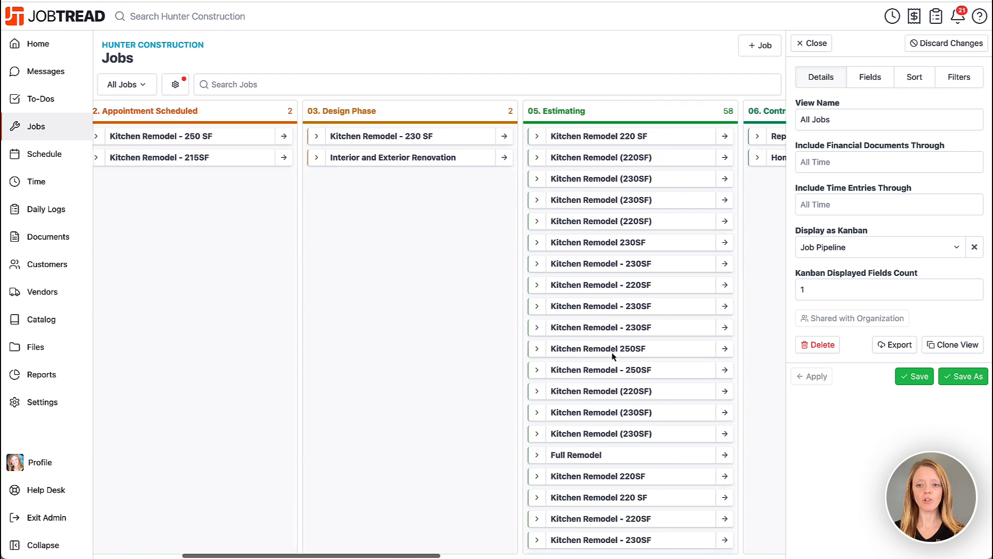
{"action": "scroll", "coordinate": [613, 357], "scroll_direction": "right", "scroll_amount": 3}
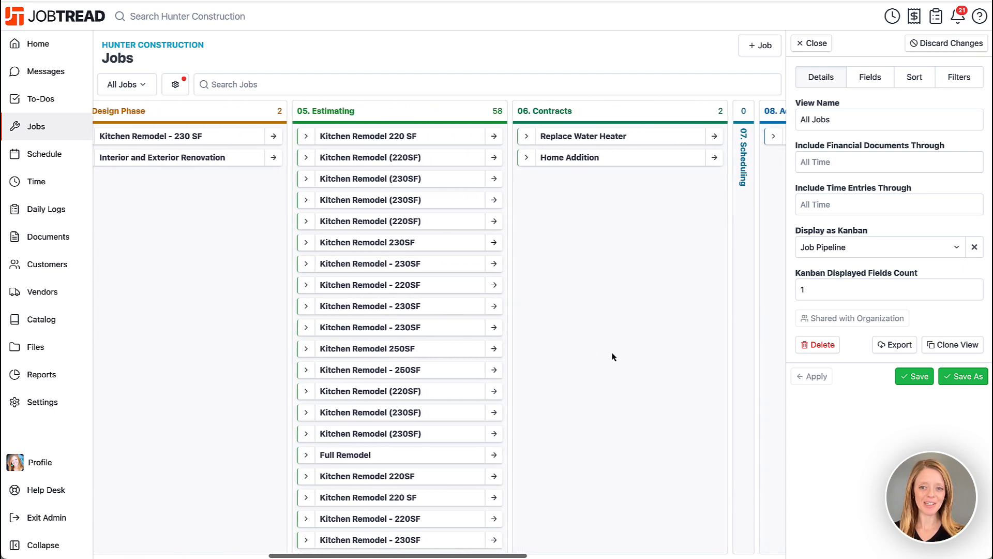
{"action": "scroll", "coordinate": [612, 354], "scroll_direction": "right", "scroll_amount": 2}
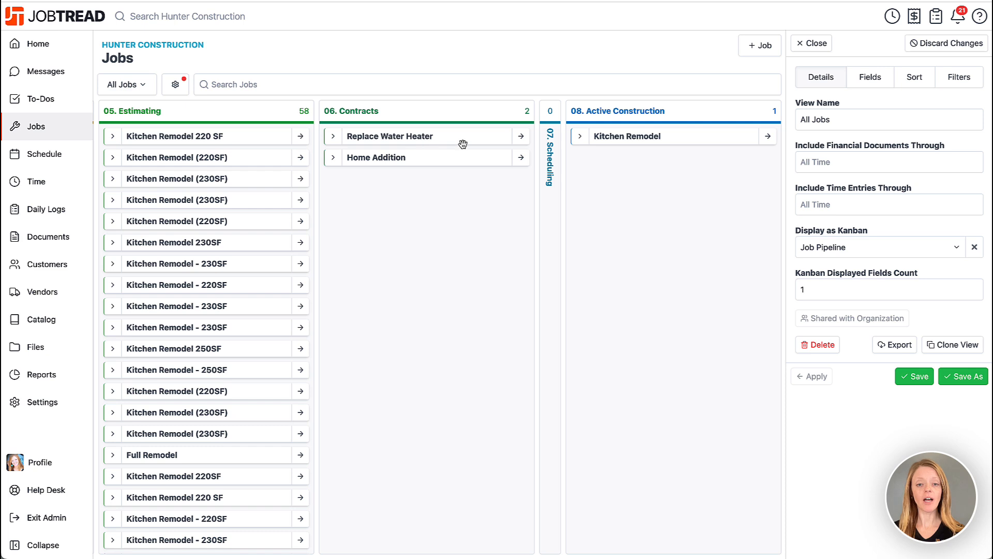
{"action": "left_click", "coordinate": [331, 137]}
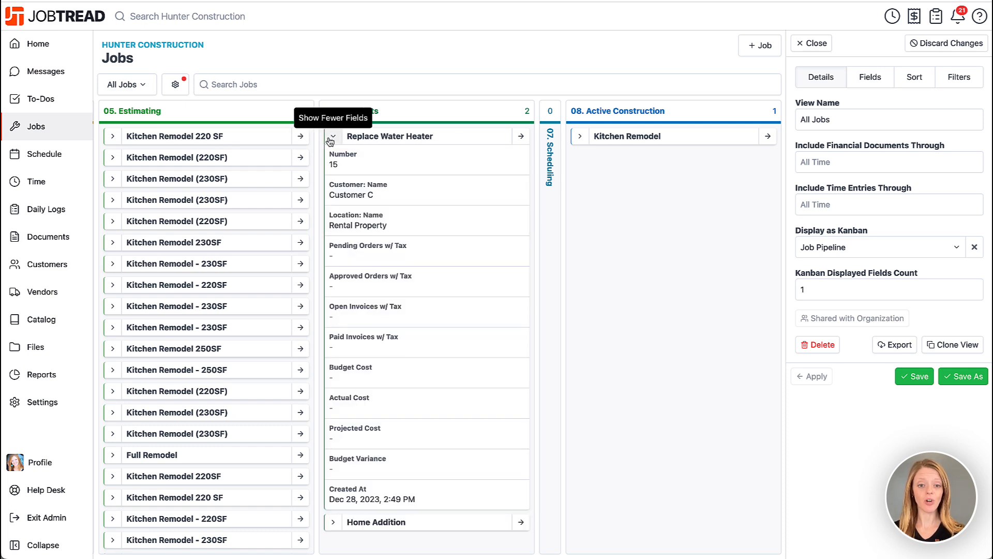
{"action": "left_click", "coordinate": [332, 138]}
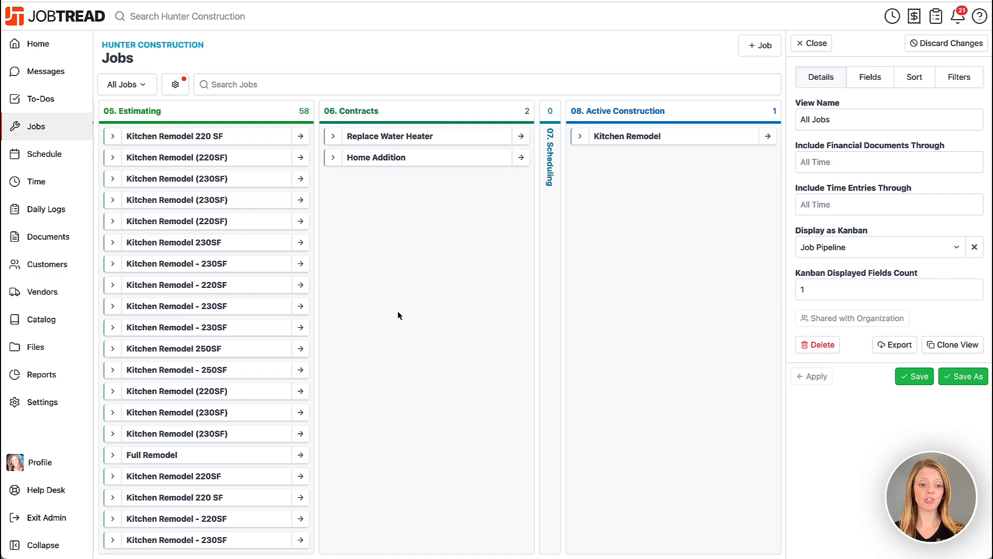
- Move the Shed Build job from Discovery Call to Appointment Scheduled and on to Design Phase on the job board
{"action": "scroll", "coordinate": [398, 315], "scroll_direction": "left", "scroll_amount": 10}
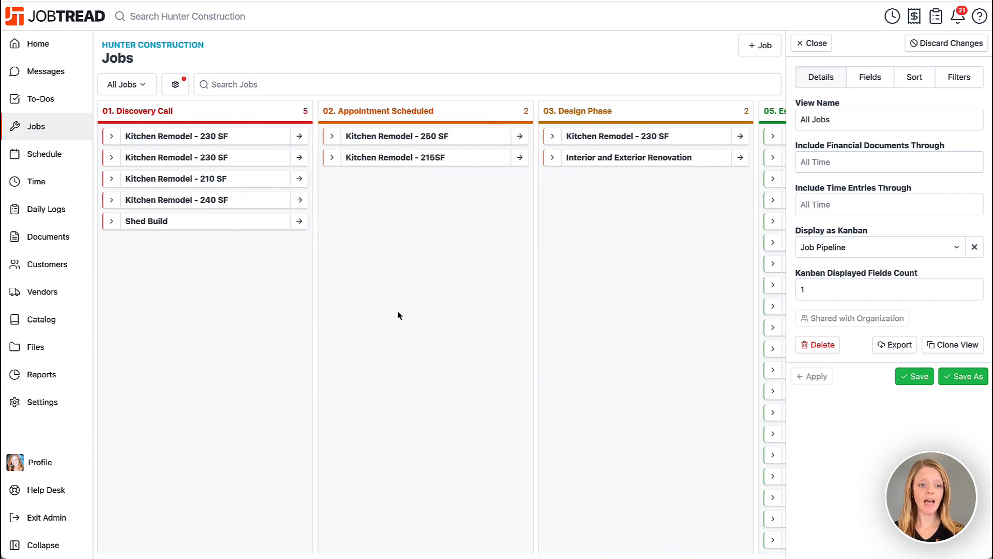
{"action": "left_click", "coordinate": [191, 225]}
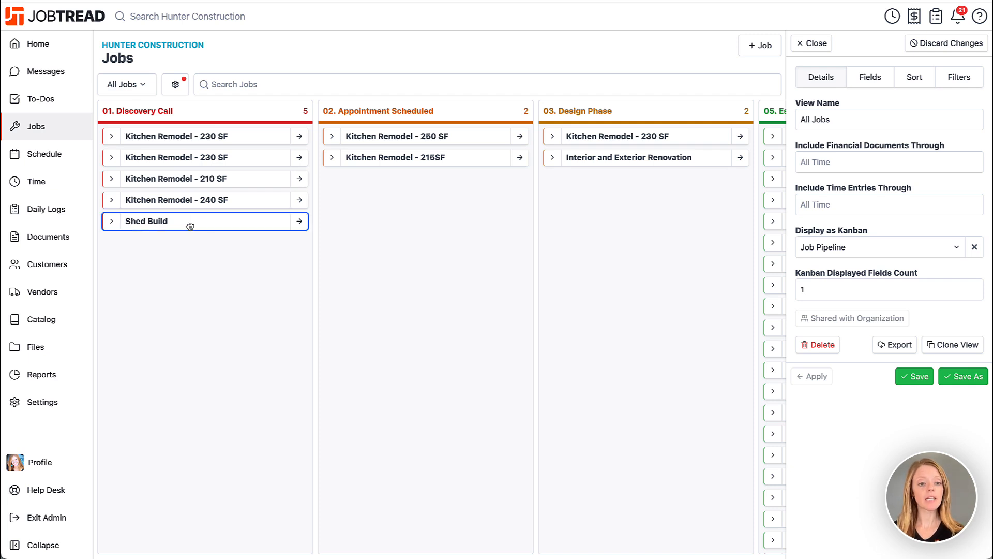
{"action": "left_click_drag", "start_coordinate": [206, 226], "coordinate": [368, 228]}
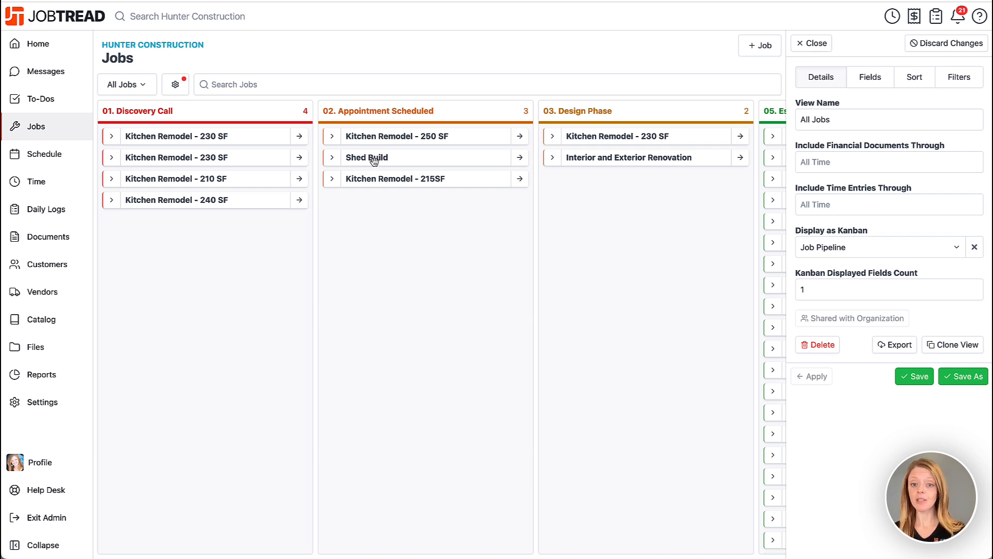
{"action": "left_click_drag", "start_coordinate": [374, 161], "coordinate": [579, 197]}
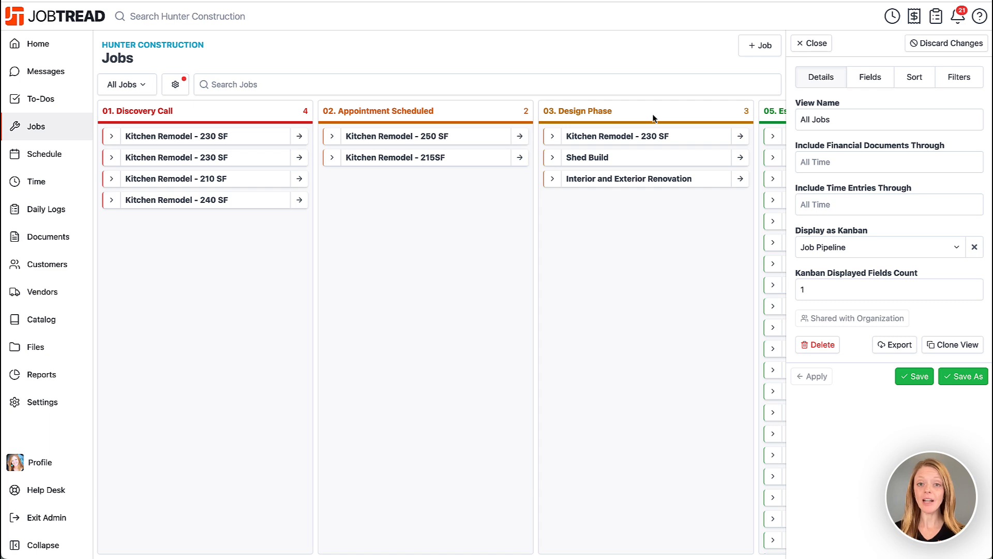
- Save the customized Kanban board as a separate job view named Job Status
{"action": "left_click", "coordinate": [967, 382]}
{"action": "type", "text": "JOb Status"}
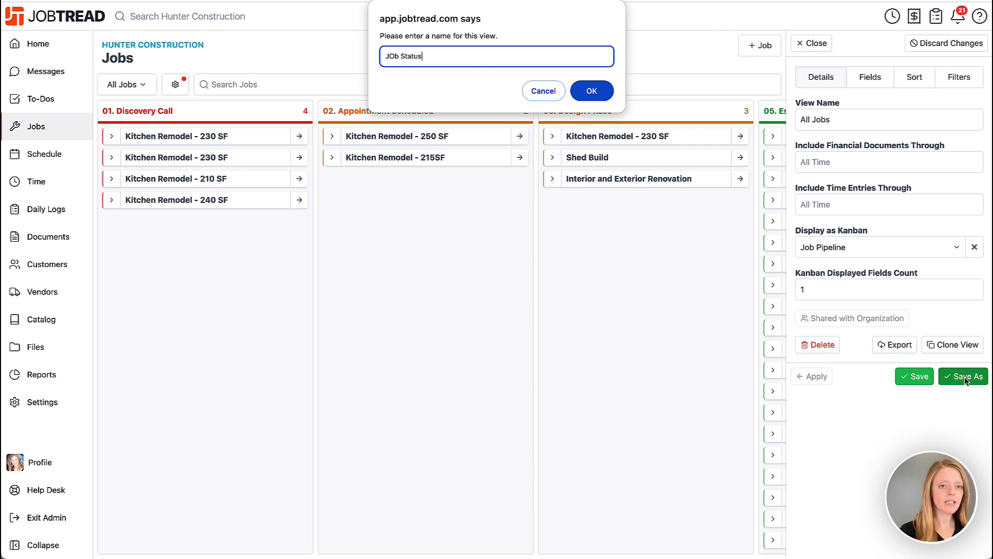
{"action": "left_click", "coordinate": [391, 57]}
{"action": "key", "text": "BackSpace"}
{"action": "type", "text": "o"}
{"action": "left_click", "coordinate": [592, 91]}
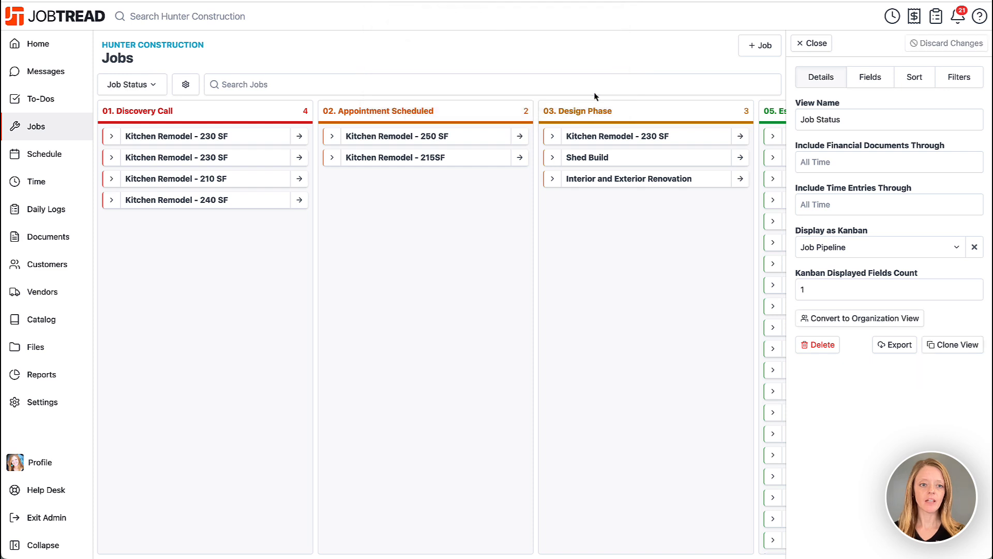
- Review the list of saved job views, and switch to To-Dos and back to Jobs to check which view loads
{"action": "left_click", "coordinate": [150, 88]}
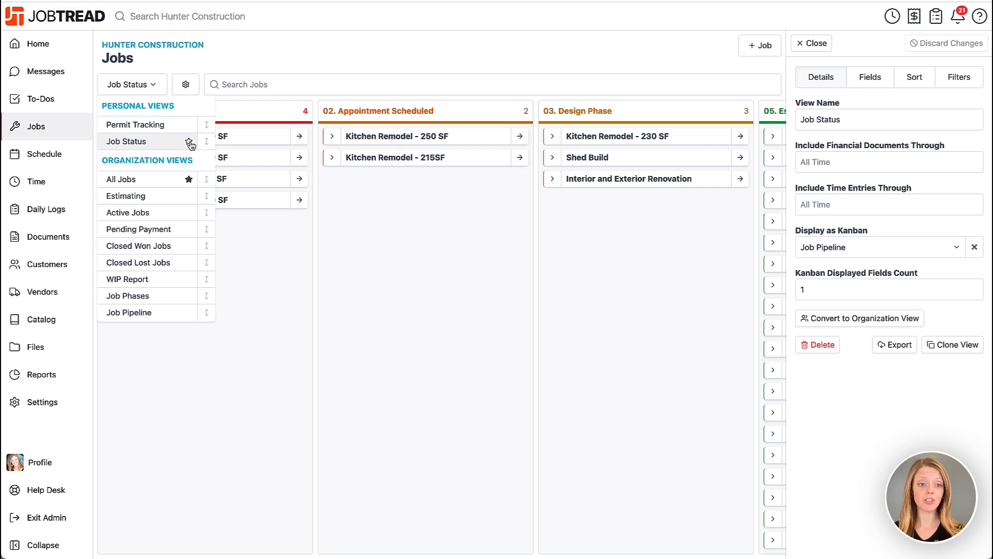
{"action": "left_click", "coordinate": [338, 52]}
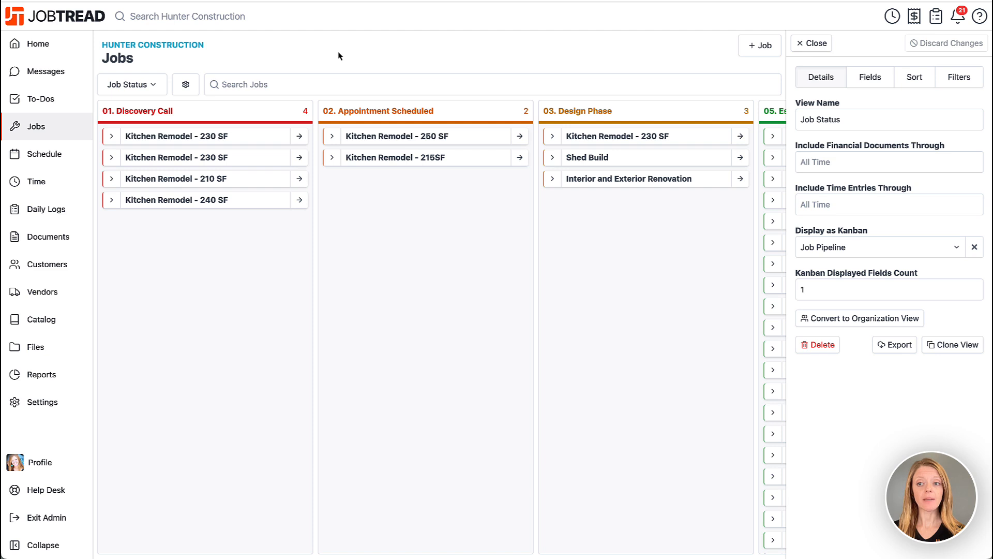
{"action": "left_click", "coordinate": [73, 113]}
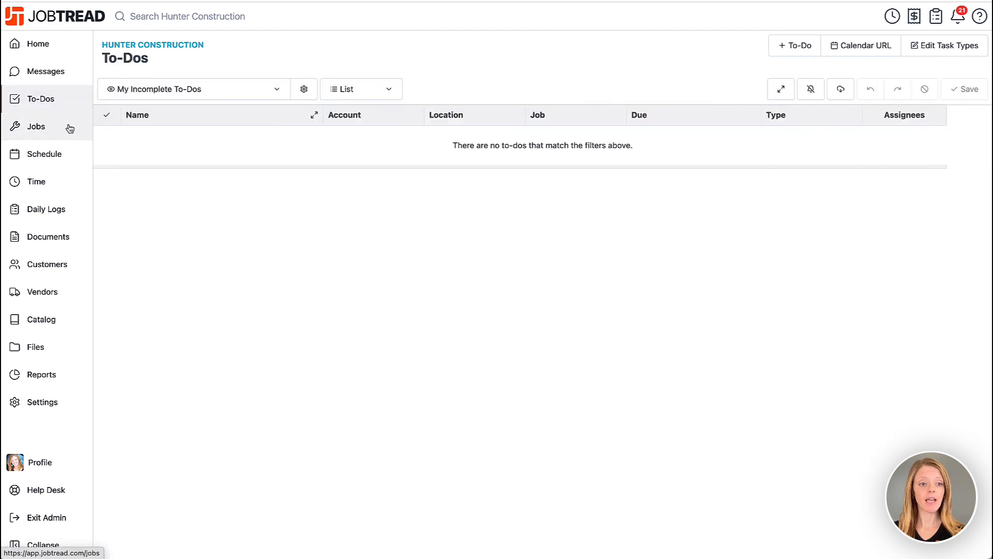
{"action": "left_click", "coordinate": [68, 134]}
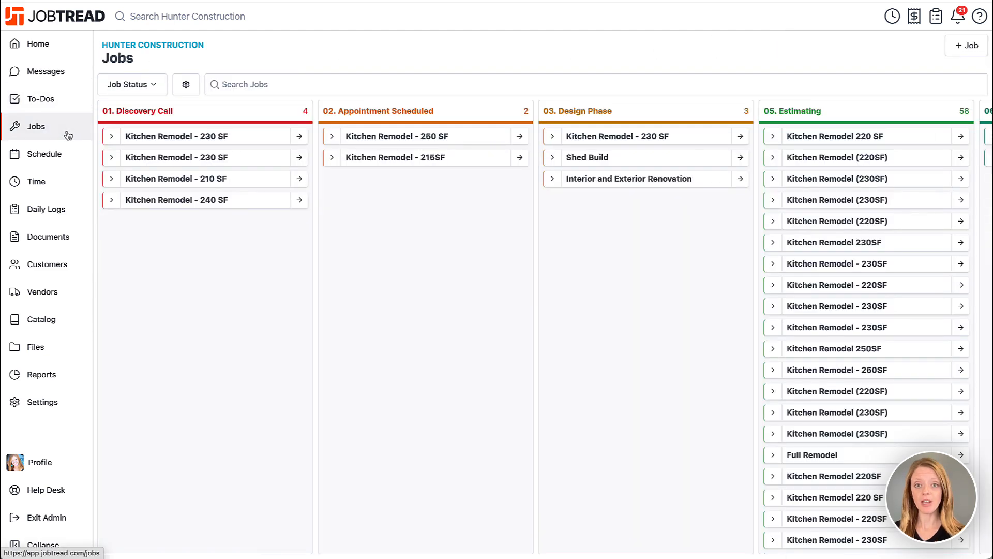
{"action": "left_click", "coordinate": [152, 89]}
{"action": "left_click", "coordinate": [151, 91]}
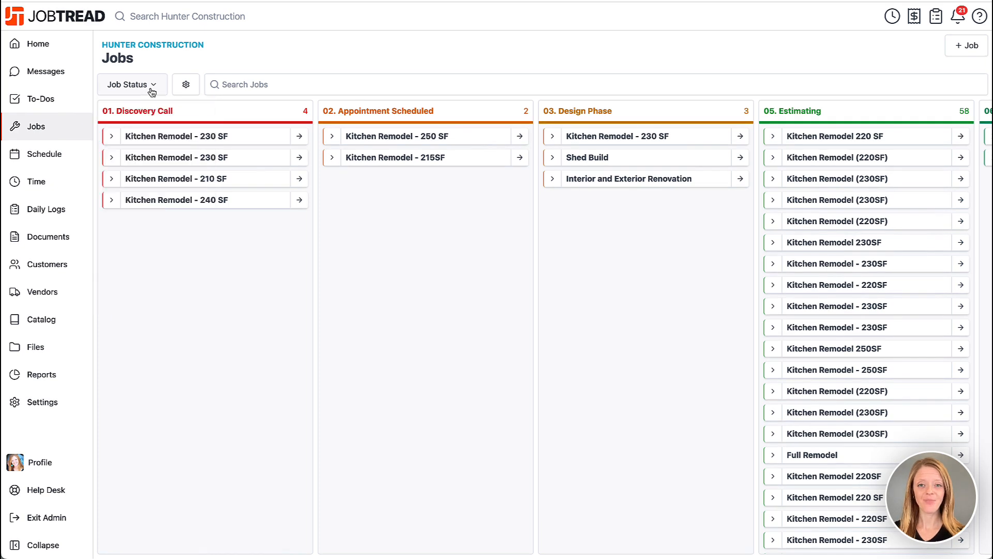